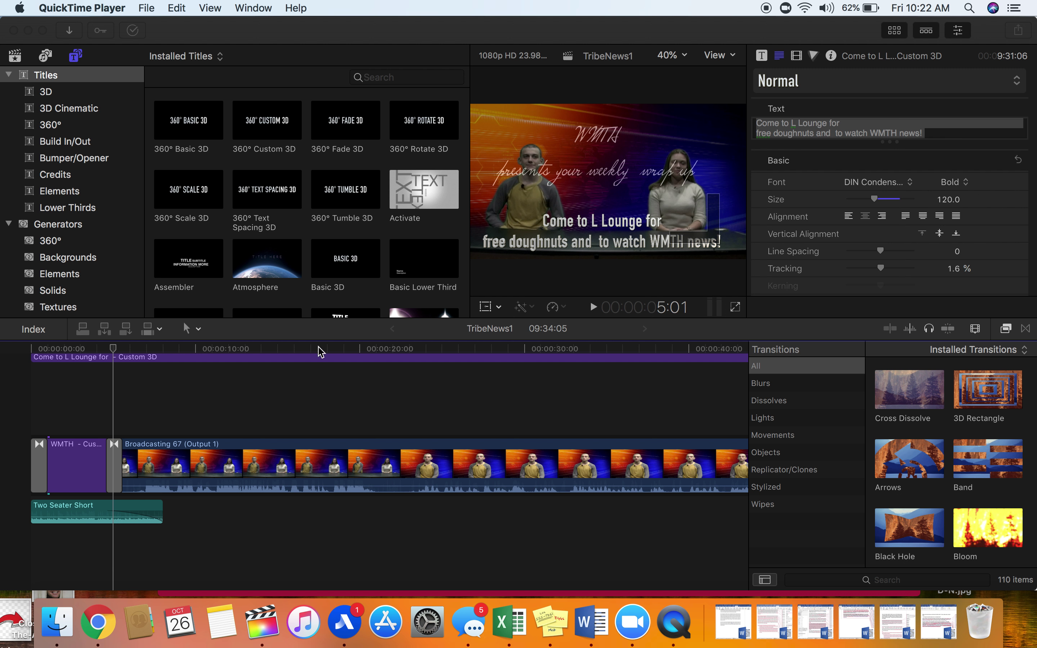
# Step: Bring Final Cut Pro to the front over QuickTime Player, showing the TribeNews1 project
pyautogui.scroll(2, 352, 418)
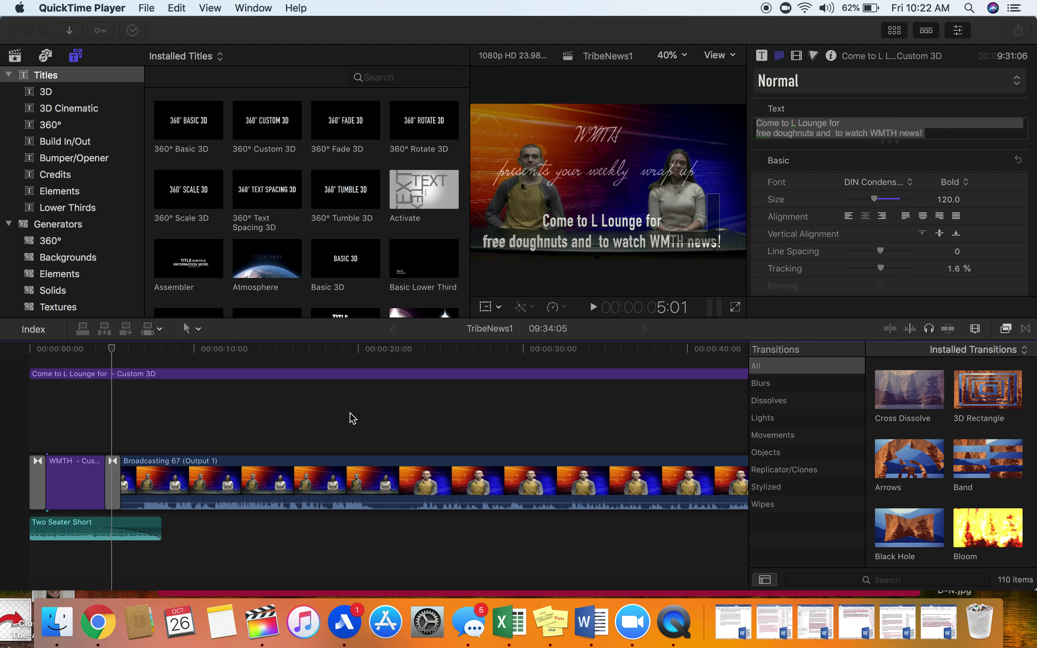
pyautogui.click(245, 33)
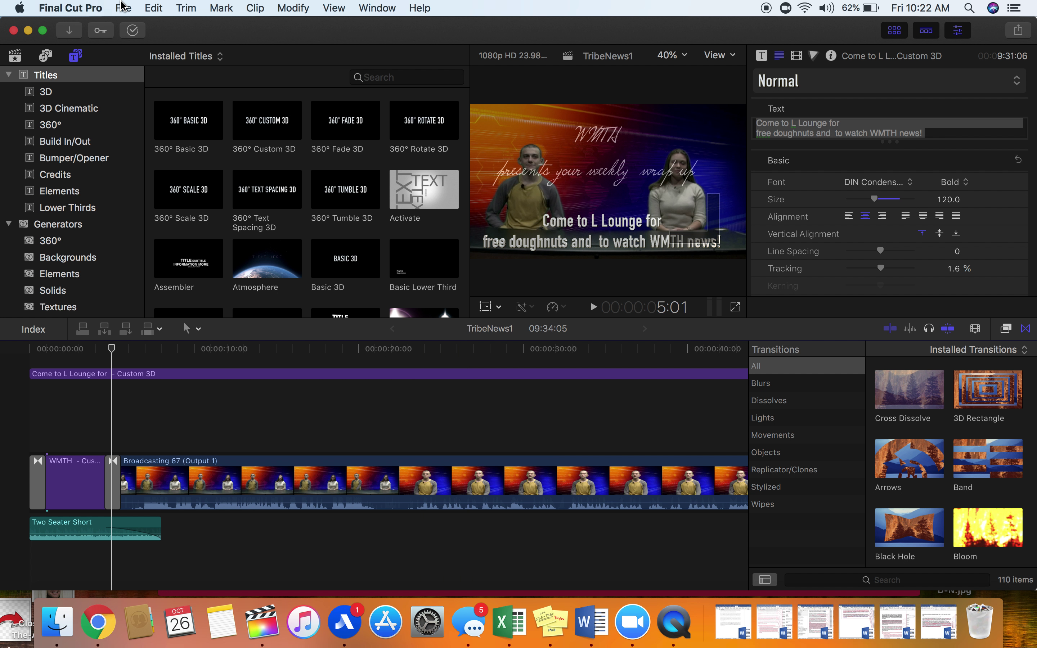
pyautogui.click(123, 7)
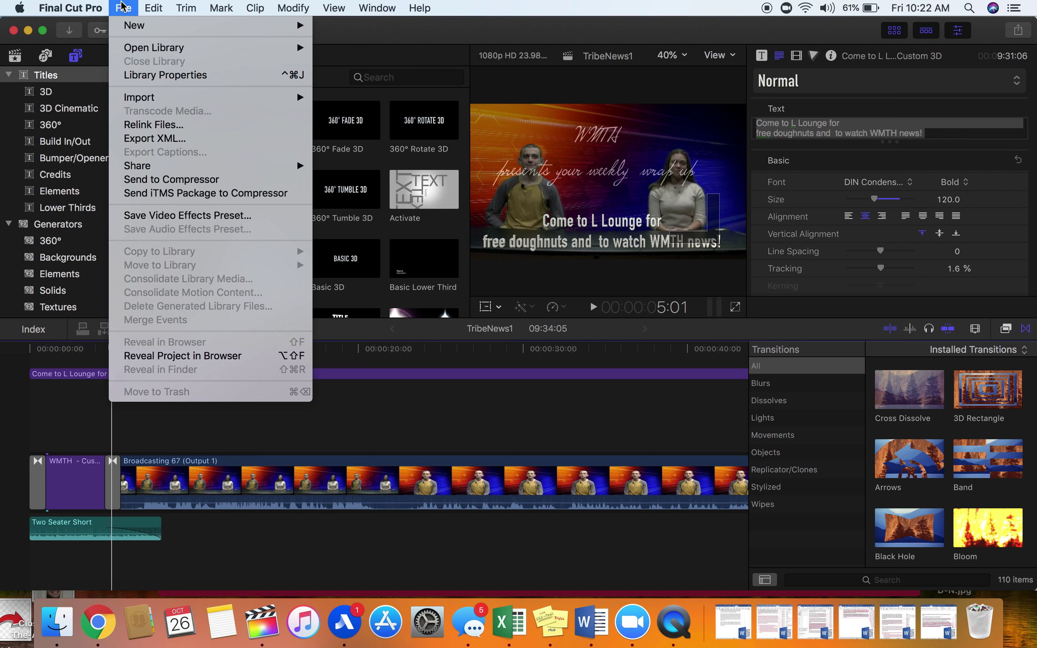
# Step: Start a new project named 'Ms.Orr_ManontheStreetVideo'
pyautogui.moveTo(137, 26)
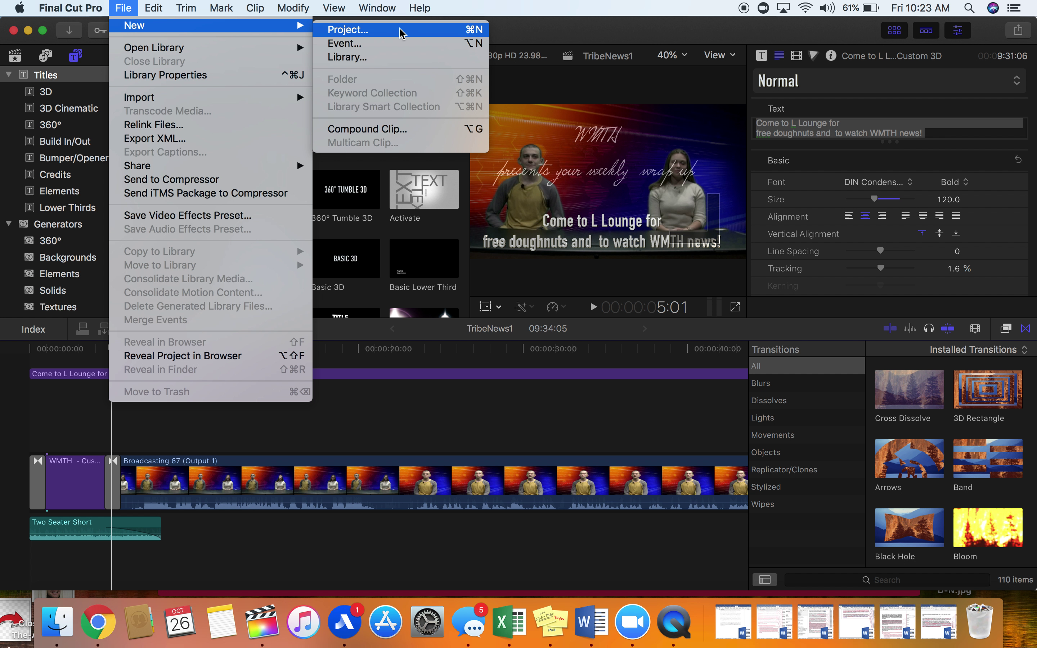
pyautogui.click(401, 34)
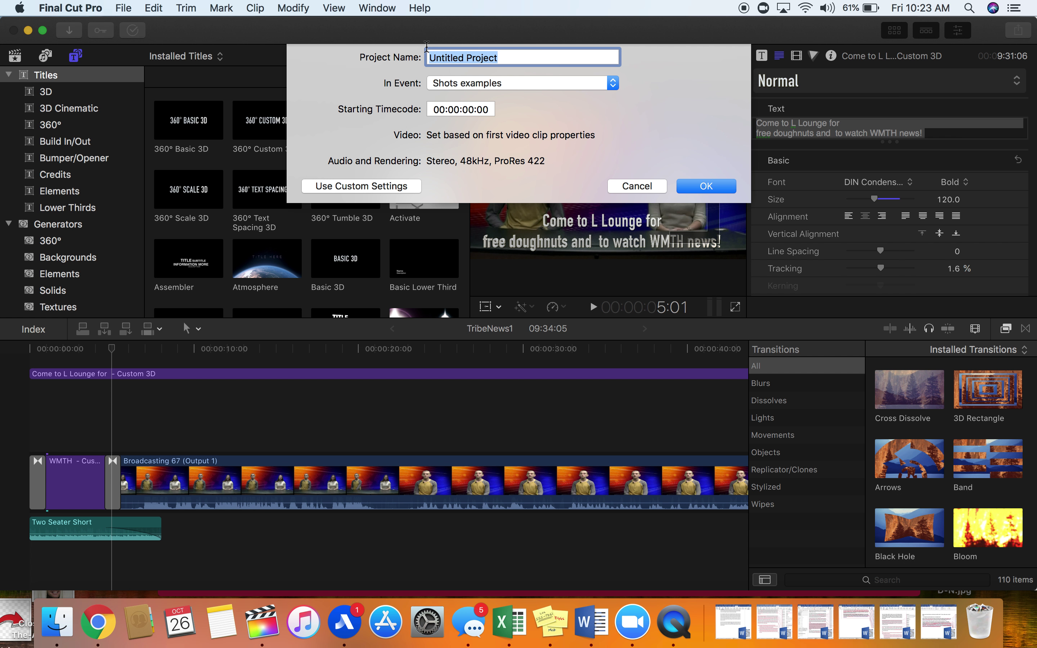
pyautogui.write('Movi')
pyautogui.press('BackSpace')
pyautogui.press('BackSpace')
pyautogui.press('BackSpace')
pyautogui.write('Ms. Ol')
pyautogui.press('BackSpace')
pyautogui.press('BackSpace')
pyautogui.press('BackSpace')
pyautogui.write('P')
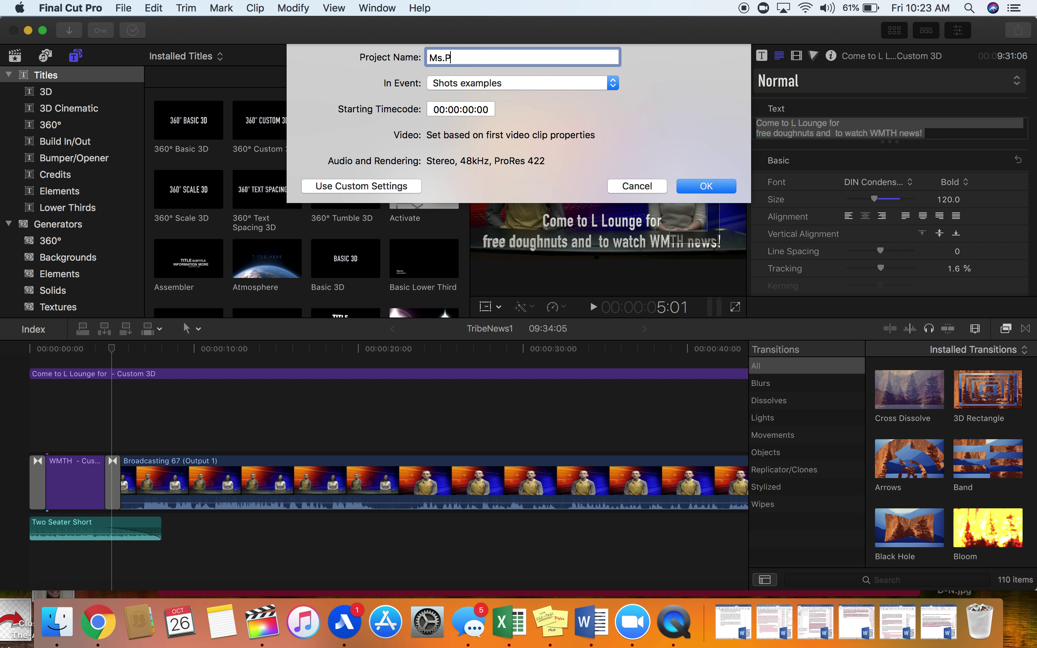
pyautogui.press('BackSpace')
pyautogui.write('Orr_')
pyautogui.write('Manont')
pyautogui.press('BackSpace')
pyautogui.write('ontheStreetVideo')
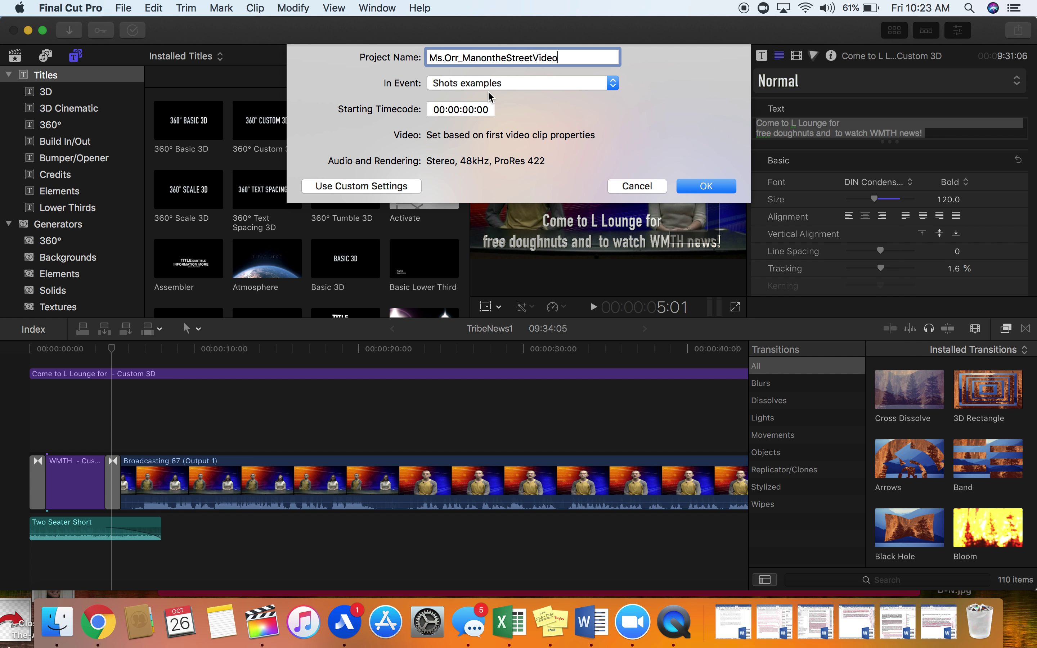
# Step: Keep Shots examples as the project's event and create the project
pyautogui.click(469, 85)
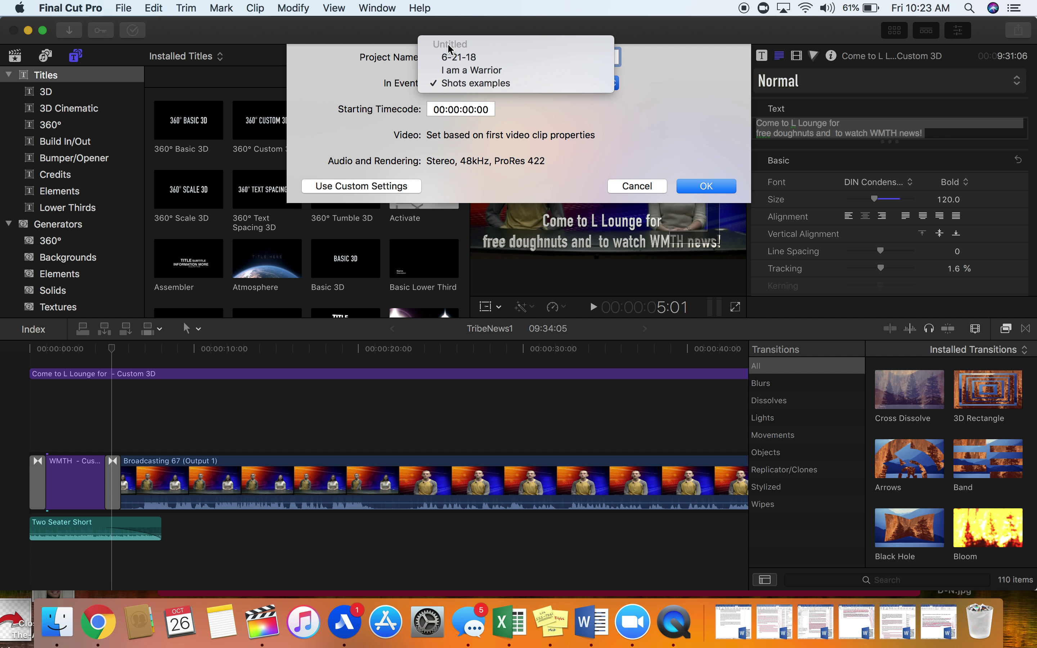
pyautogui.click(397, 82)
pyautogui.write('Ms.Orr_ManontheStreetVideo')
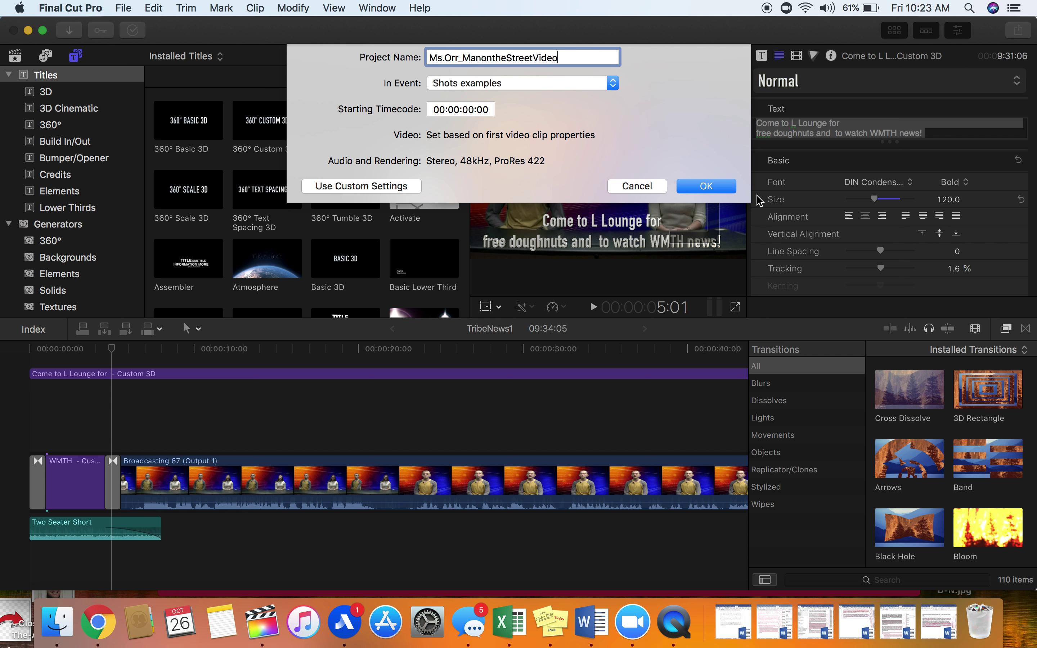
pyautogui.click(718, 187)
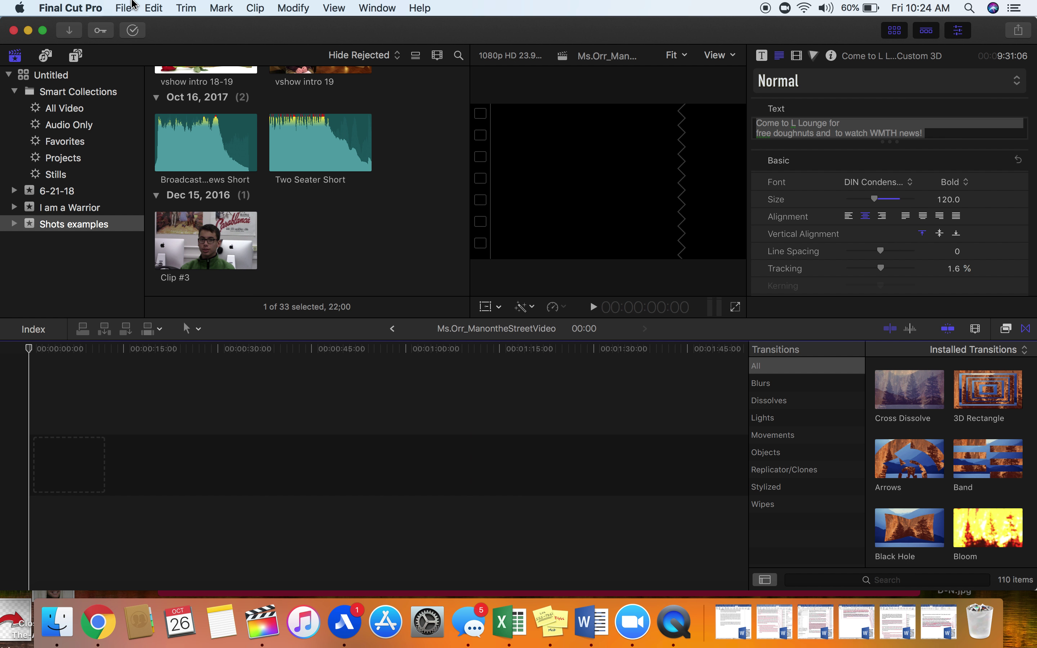
# Step: Open the Media Import window through File > Import > Media
pyautogui.click(133, 6)
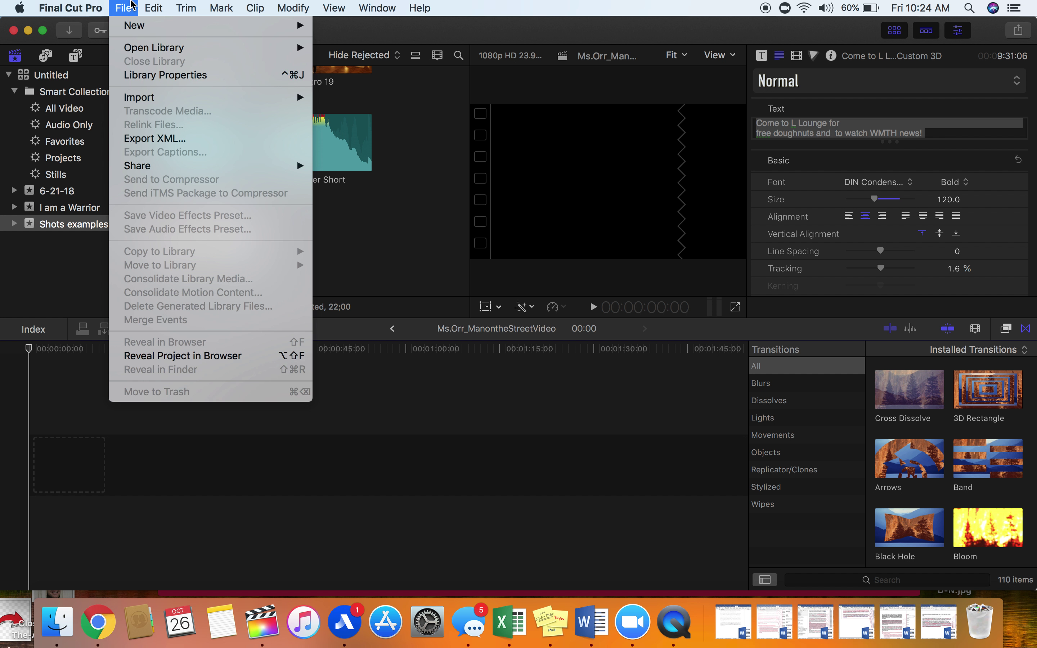
pyautogui.moveTo(155, 99)
pyautogui.click(109, 497)
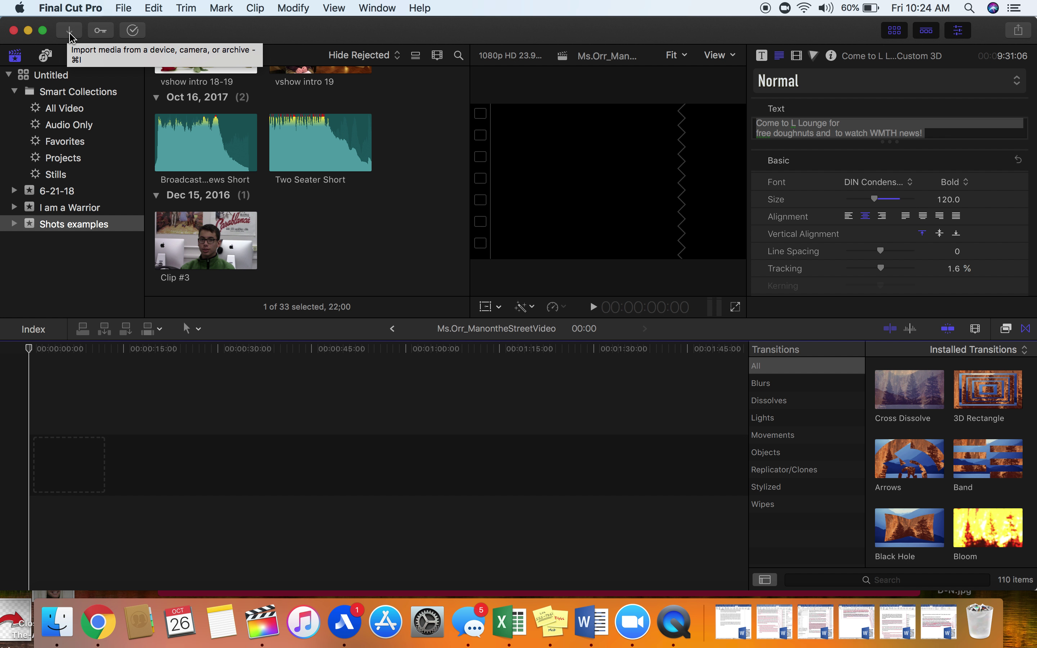
pyautogui.click(123, 7)
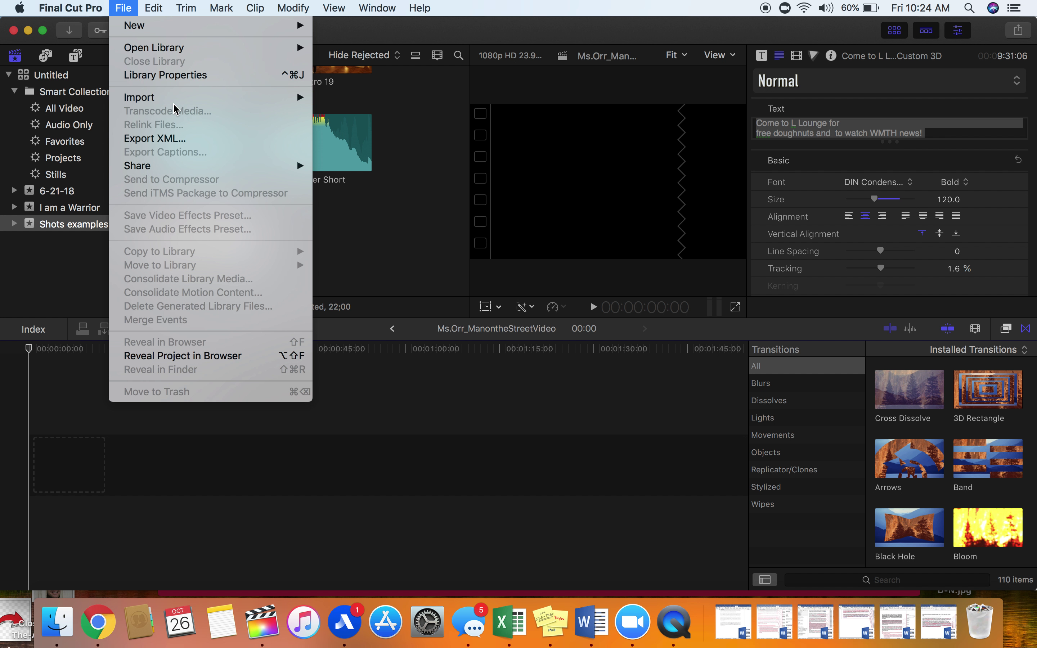
pyautogui.moveTo(177, 103)
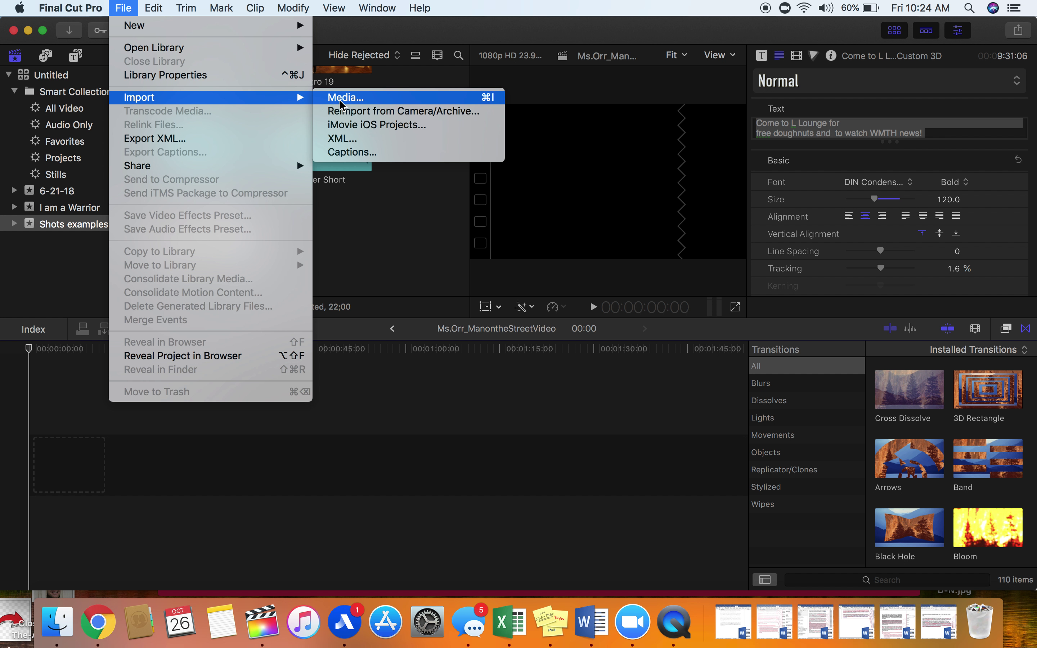
pyautogui.click(349, 103)
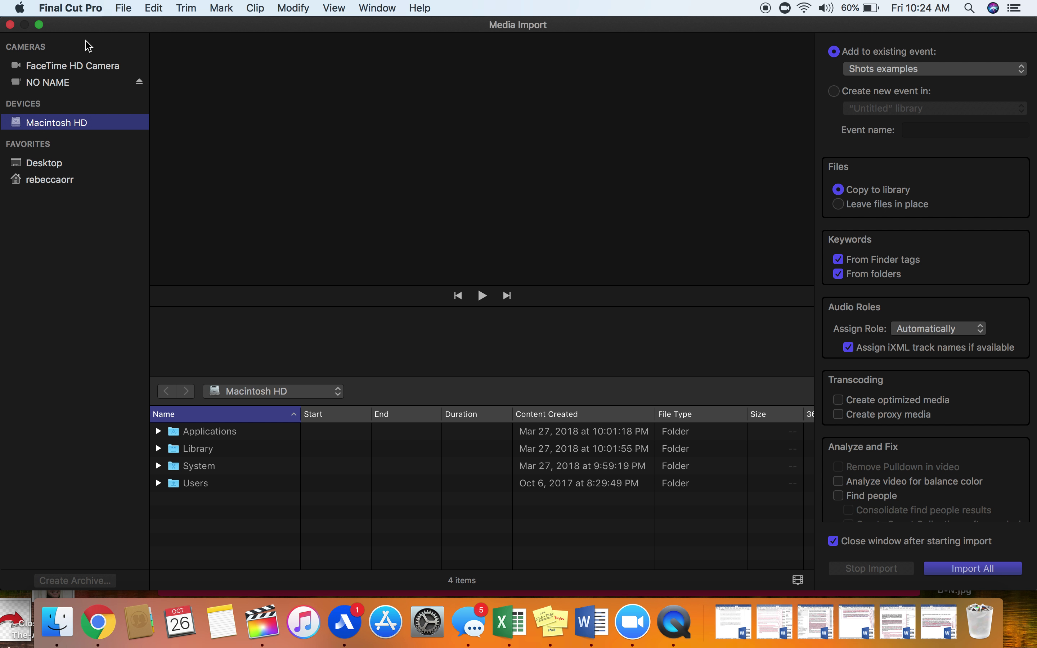
# Step: Browse the NO NAME card's clips and preview the IMG_4803 cafeteria shot
pyautogui.click(50, 86)
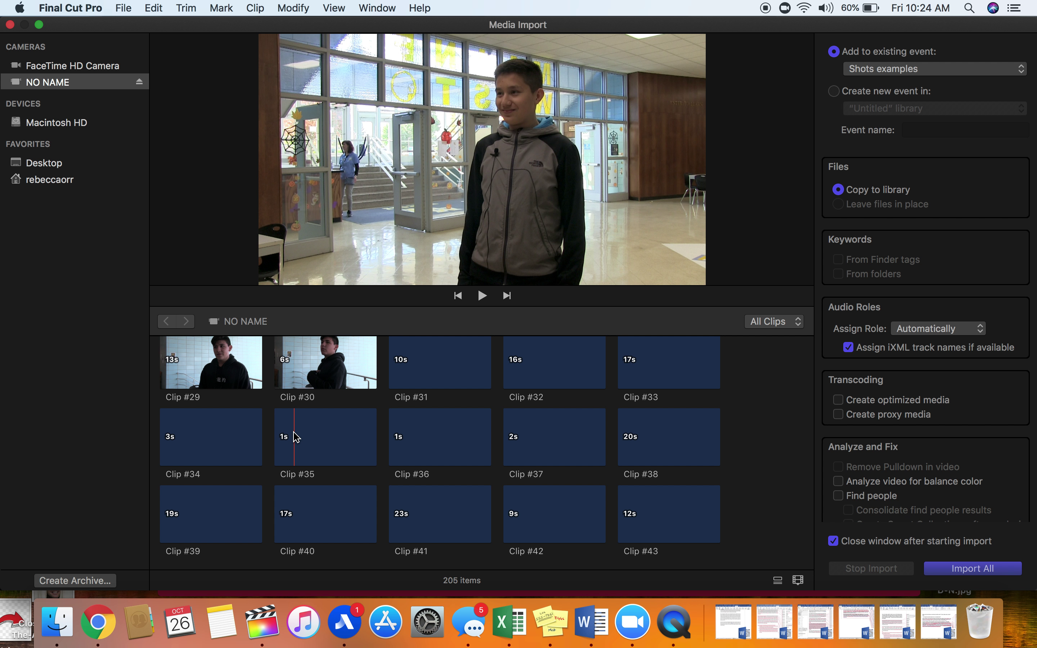
pyautogui.scroll(3, 297, 437)
pyautogui.scroll(2, 295, 436)
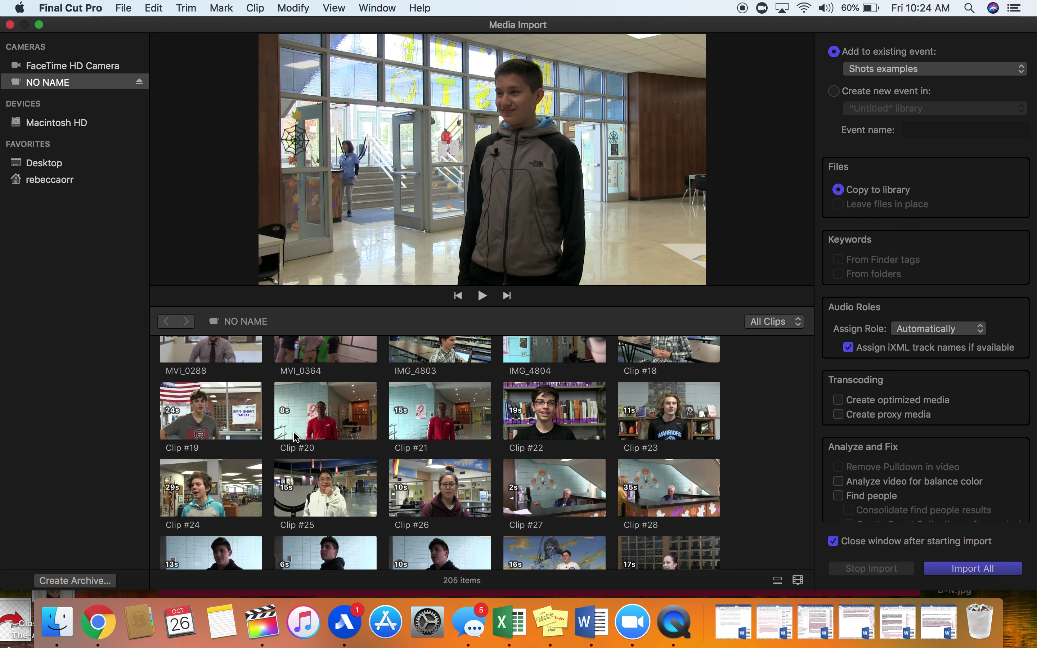
pyautogui.scroll(5, 295, 437)
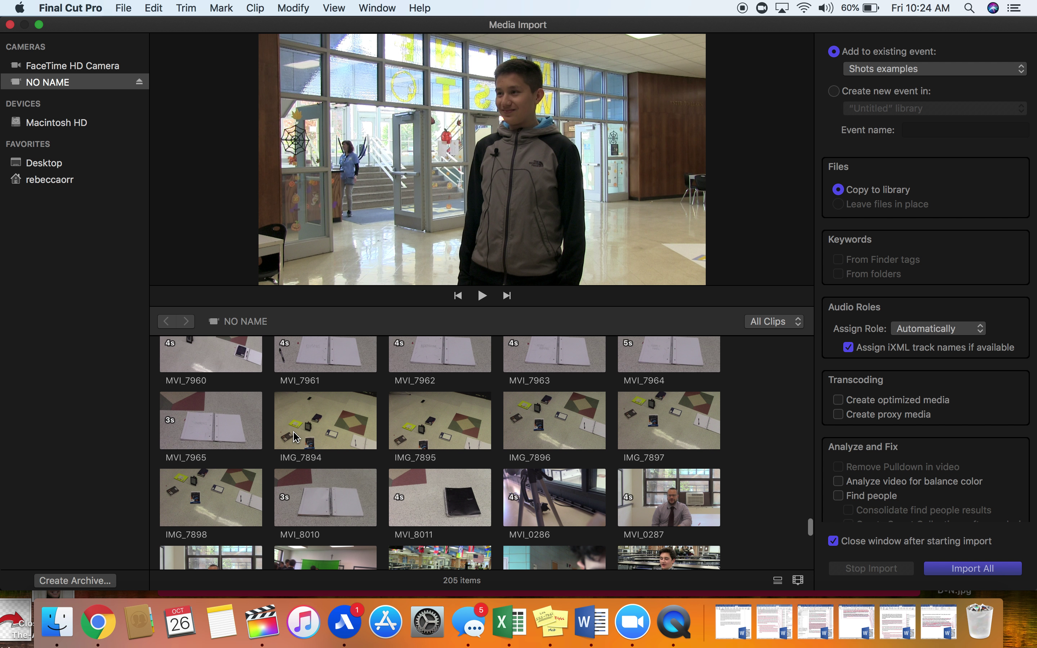
pyautogui.scroll(1, 295, 436)
pyautogui.scroll(3, 295, 437)
pyautogui.scroll(3, 295, 436)
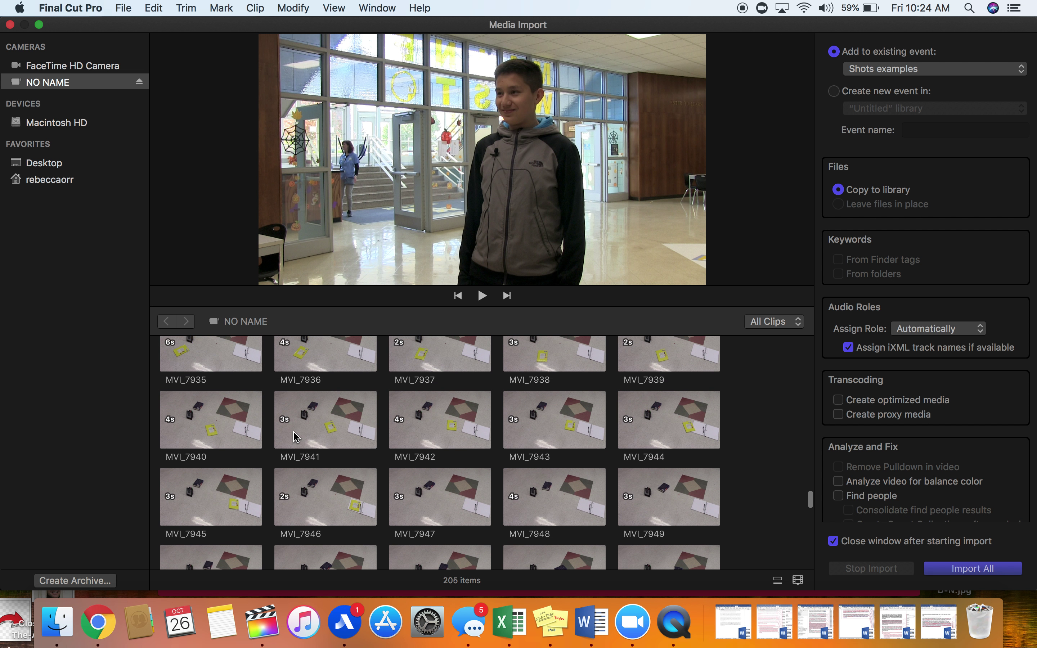
pyautogui.scroll(2, 295, 436)
pyautogui.scroll(2, 295, 436)
pyautogui.scroll(2, 295, 436)
pyautogui.scroll(1, 295, 437)
pyautogui.scroll(2, 295, 437)
pyautogui.scroll(2, 295, 436)
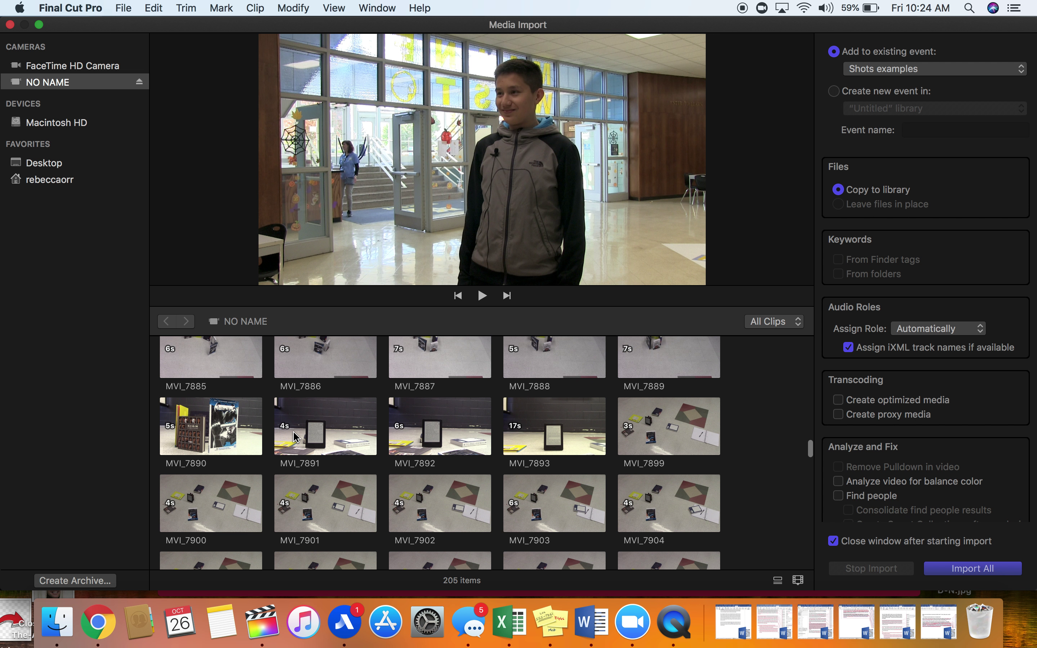
pyautogui.scroll(-3, 293, 431)
pyautogui.scroll(-3, 293, 431)
pyautogui.scroll(-3, 293, 431)
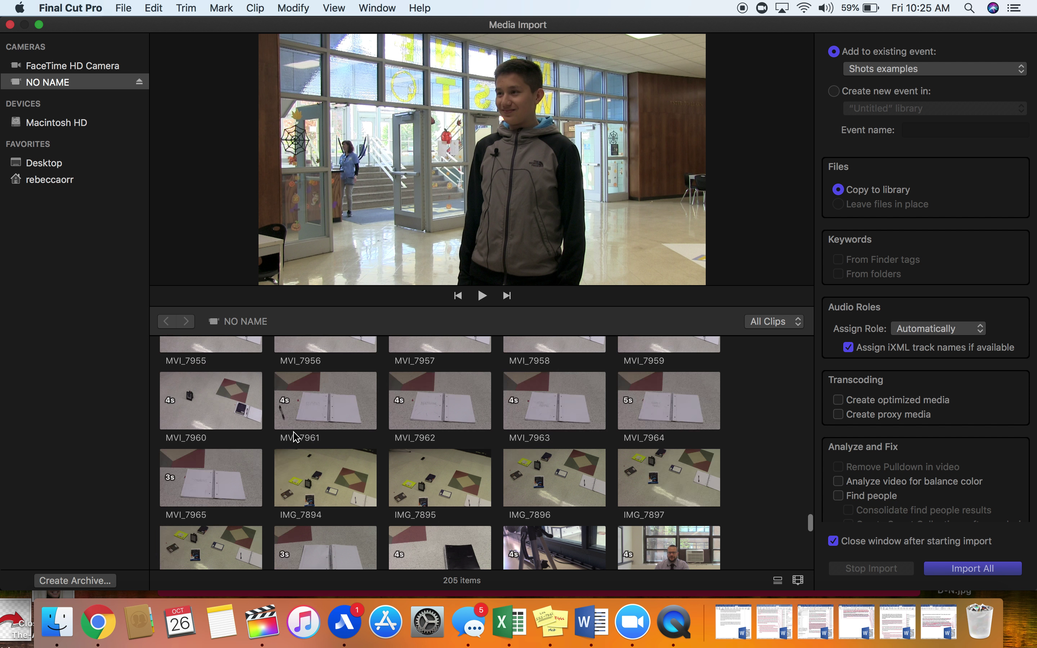
pyautogui.scroll(-2, 293, 432)
pyautogui.scroll(-2, 295, 436)
pyautogui.scroll(-1, 295, 436)
pyautogui.scroll(1, 295, 436)
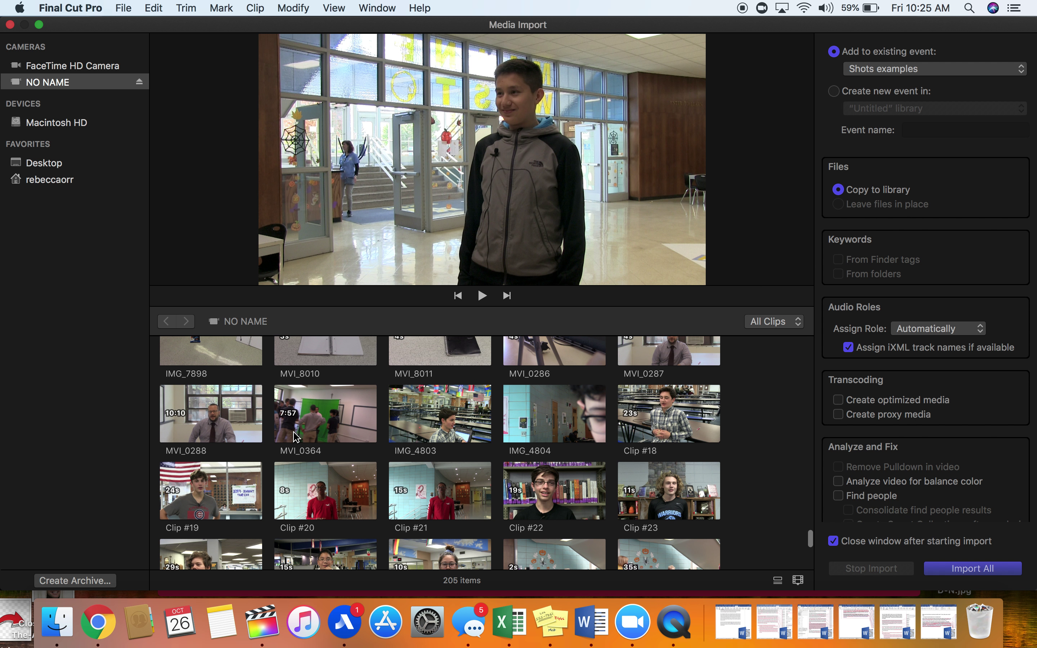
pyautogui.scroll(-1, 295, 437)
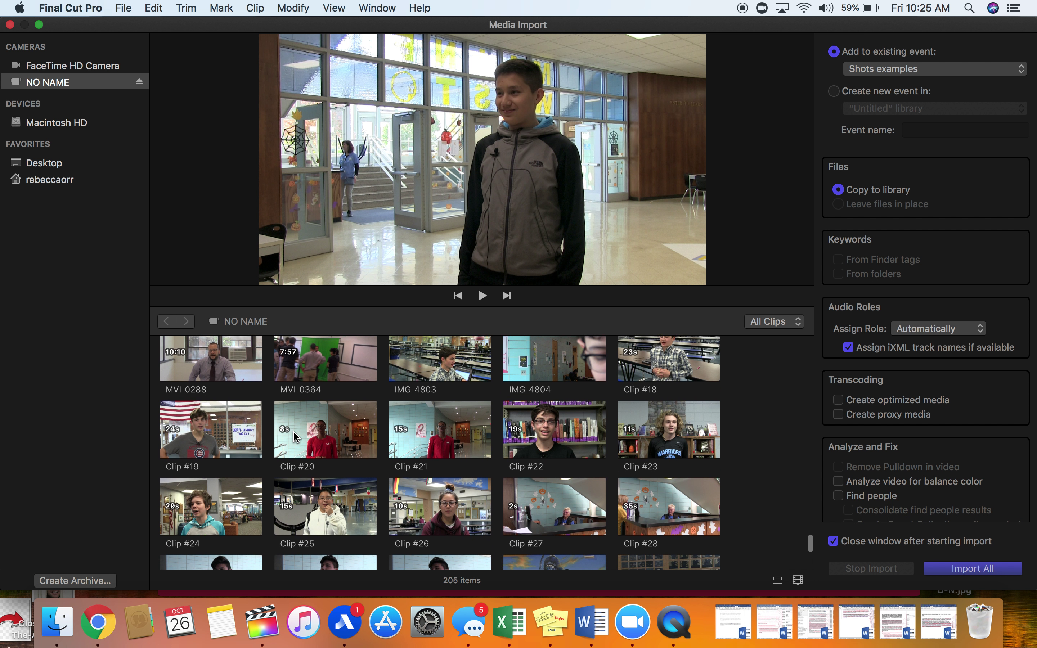
pyautogui.scroll(1, 295, 436)
pyautogui.click(445, 382)
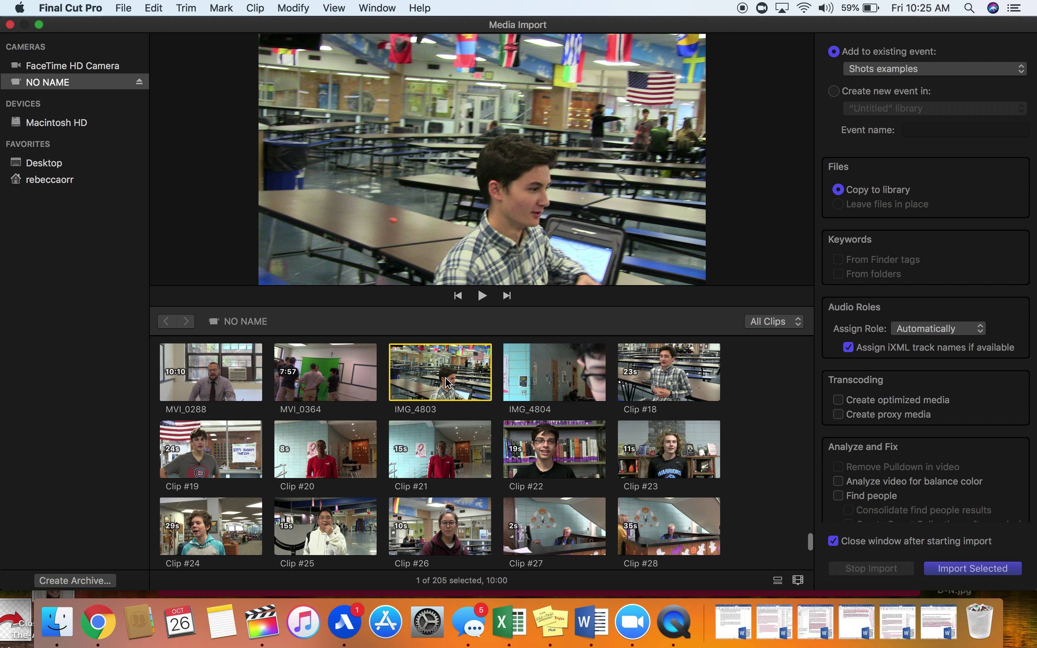
# Step: Select Clips #18 through #33 on the card for import
pyautogui.click(635, 381)
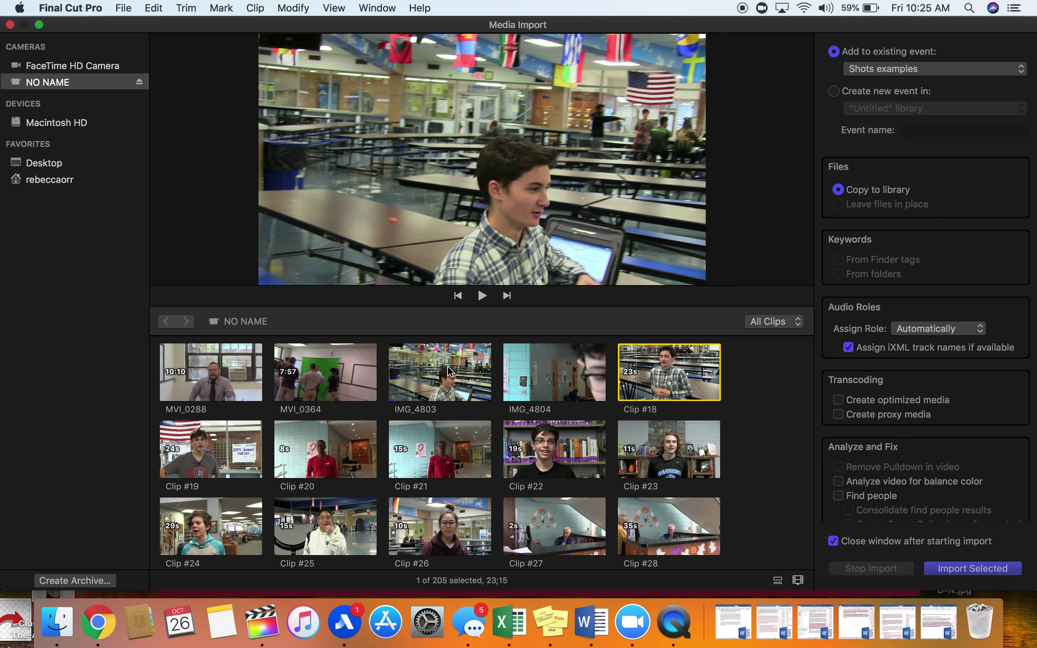
pyautogui.keyDown('super'); pyautogui.click(230, 448); pyautogui.keyUp('super')
pyautogui.keyDown('super'); pyautogui.click(320, 449); pyautogui.keyUp('super')
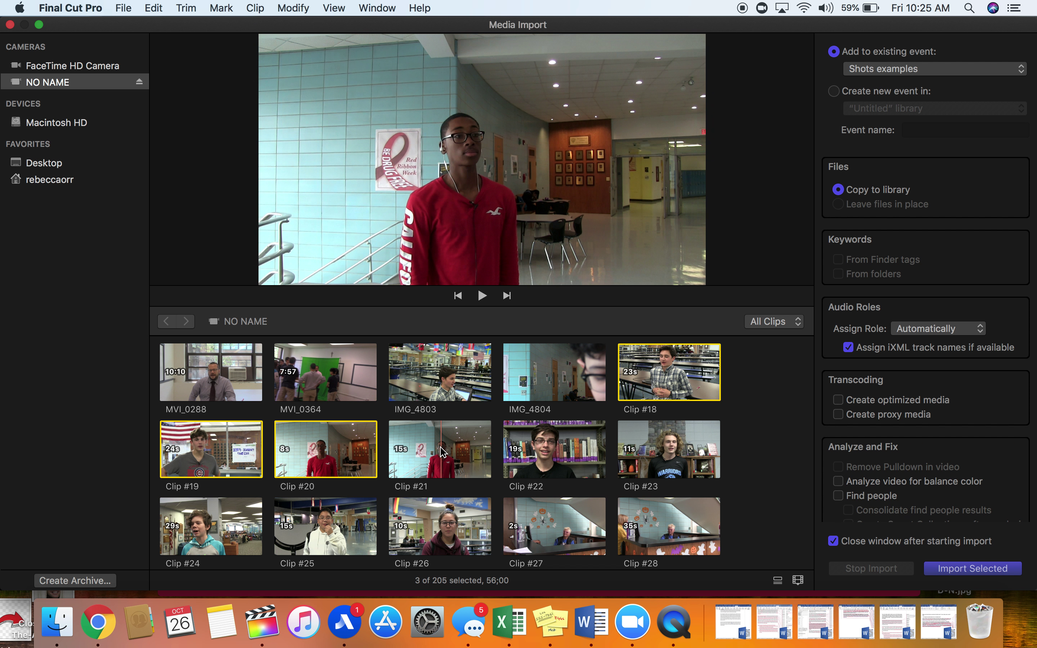
pyautogui.keyDown('super'); pyautogui.click(442, 452); pyautogui.keyUp('super')
pyautogui.keyDown('super'); pyautogui.click(553, 453); pyautogui.keyUp('super')
pyautogui.keyDown('super'); pyautogui.click(682, 455); pyautogui.keyUp('super')
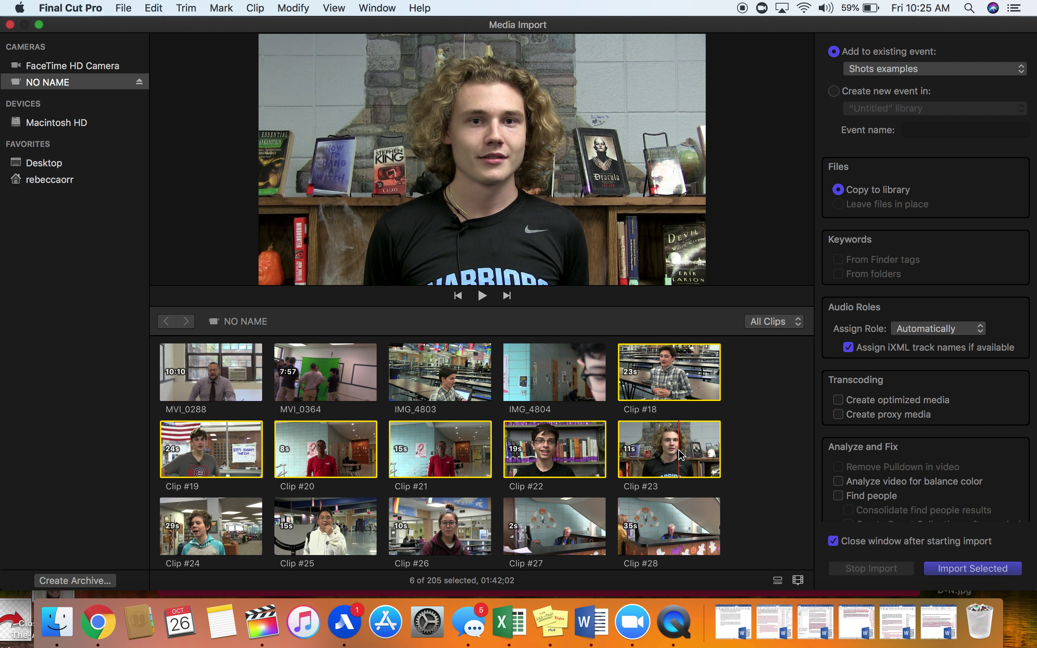
pyautogui.scroll(-3, 681, 455)
pyautogui.keyDown('super'); pyautogui.click(214, 476); pyautogui.keyUp('super')
pyautogui.keyDown('super'); pyautogui.click(326, 475); pyautogui.keyUp('super')
pyautogui.keyDown('super'); pyautogui.click(428, 484); pyautogui.keyUp('super')
pyautogui.keyDown('super'); pyautogui.click(552, 475); pyautogui.keyUp('super')
pyautogui.keyDown('super'); pyautogui.click(640, 478); pyautogui.keyUp('super')
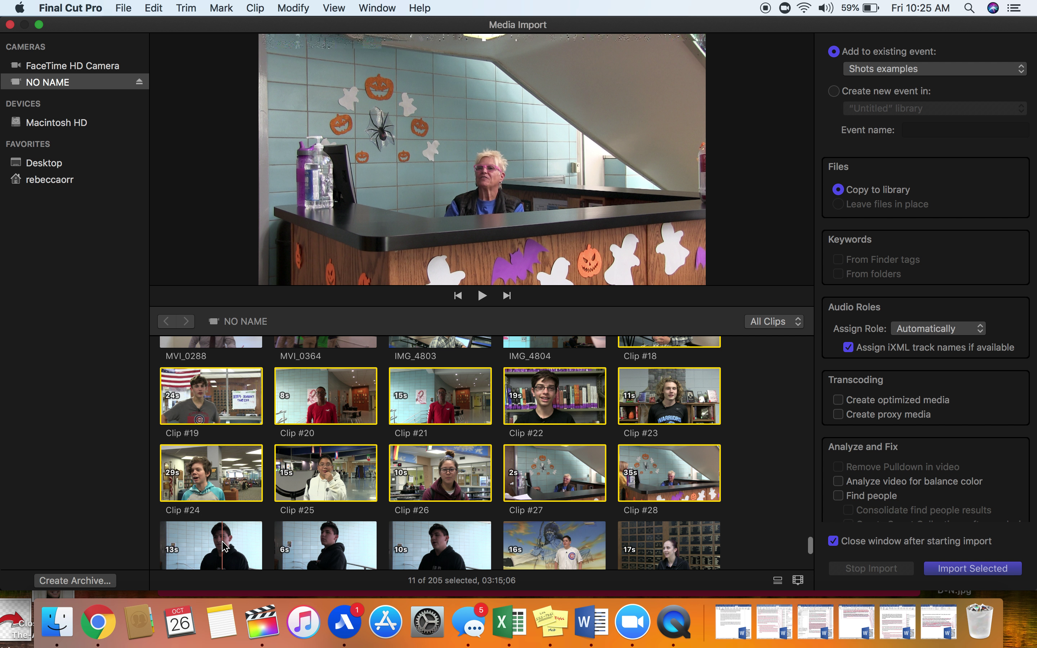
pyautogui.keyDown('super'); pyautogui.click(224, 547); pyautogui.keyUp('super')
pyautogui.keyDown('super'); pyautogui.click(325, 546); pyautogui.keyUp('super')
pyautogui.keyDown('super'); pyautogui.click(440, 546); pyautogui.keyUp('super')
pyautogui.keyDown('super'); pyautogui.click(554, 547); pyautogui.keyUp('super')
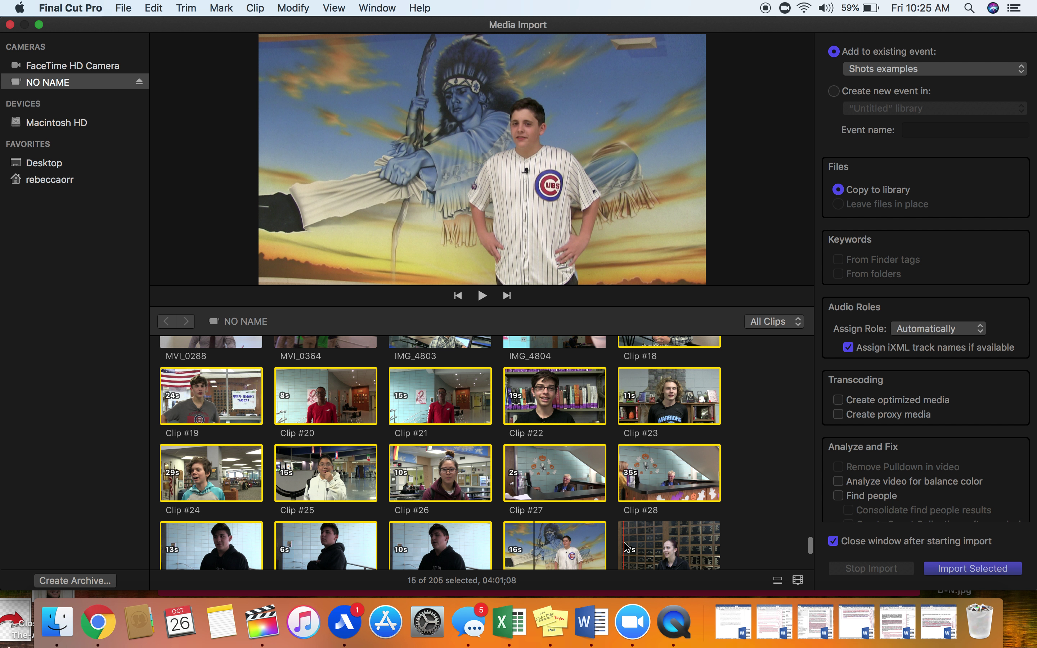
pyautogui.keyDown('super'); pyautogui.click(626, 547); pyautogui.keyUp('super')
# Step: Add Clips #34–#36 and #40–#42, and import into a new event in Untitled
pyautogui.scroll(-5, 637, 551)
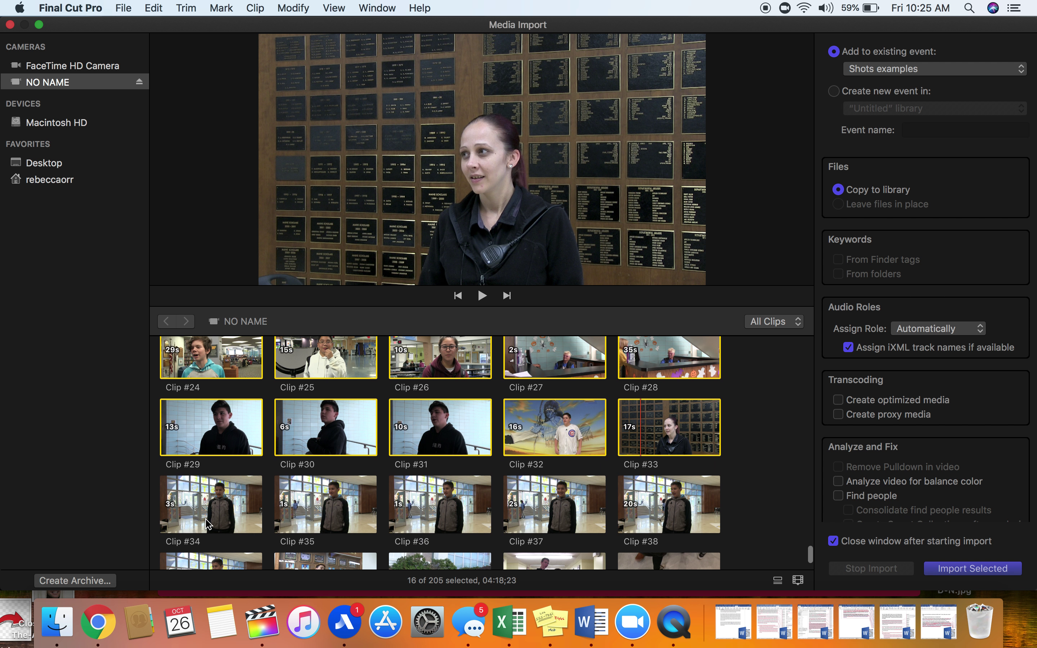
pyautogui.keyDown('super'); pyautogui.click(207, 524); pyautogui.keyUp('super')
pyautogui.keyDown('super'); pyautogui.click(325, 512); pyautogui.keyUp('super')
pyautogui.keyDown('super'); pyautogui.click(453, 506); pyautogui.keyUp('super')
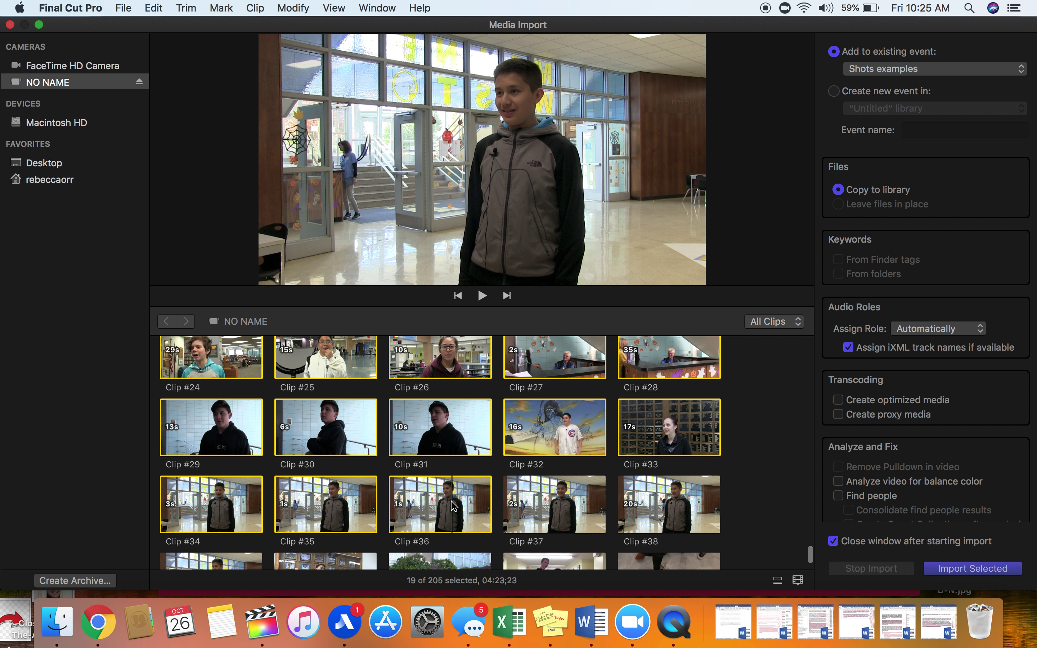
pyautogui.scroll(-3, 453, 506)
pyautogui.keyDown('super'); pyautogui.click(335, 501); pyautogui.keyUp('super')
pyautogui.keyDown('super'); pyautogui.click(413, 499); pyautogui.keyUp('super')
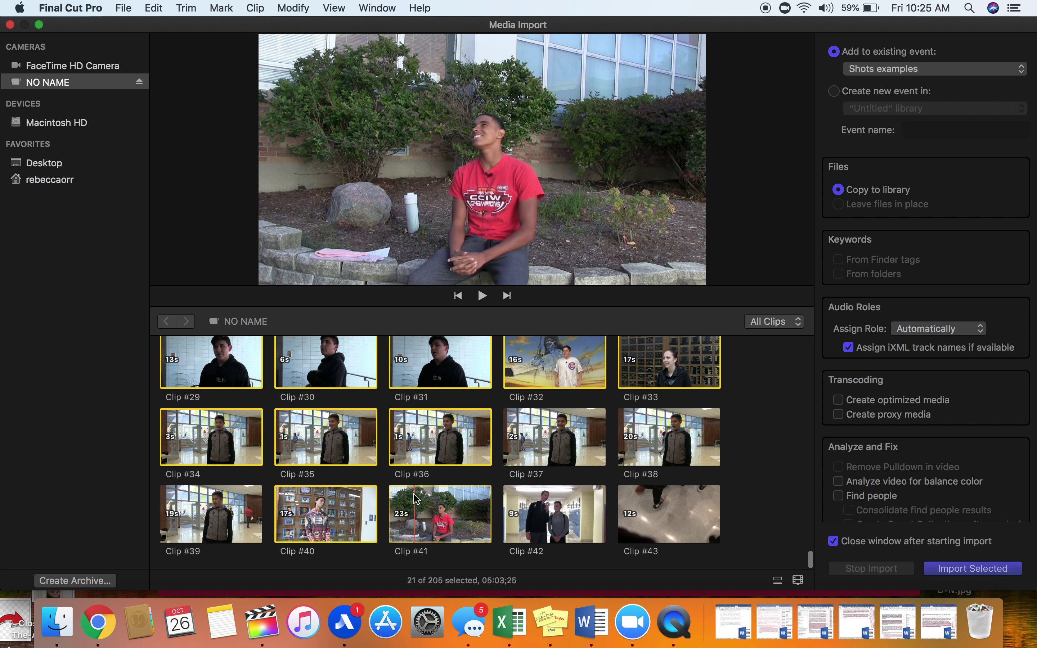
pyautogui.keyDown('super'); pyautogui.click(537, 506); pyautogui.keyUp('super')
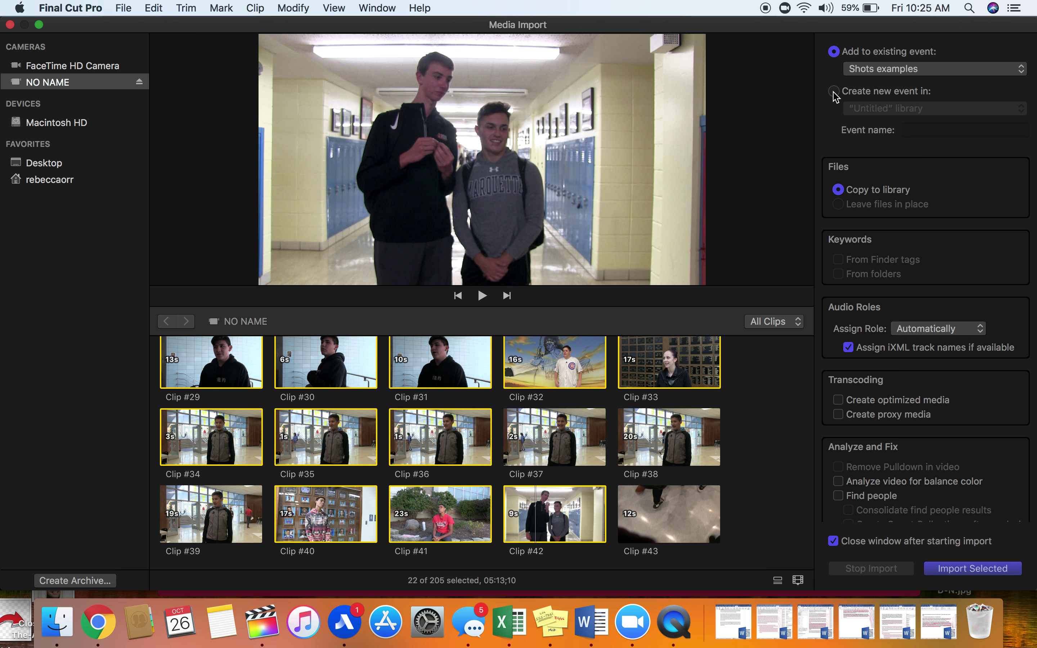
pyautogui.click(833, 91)
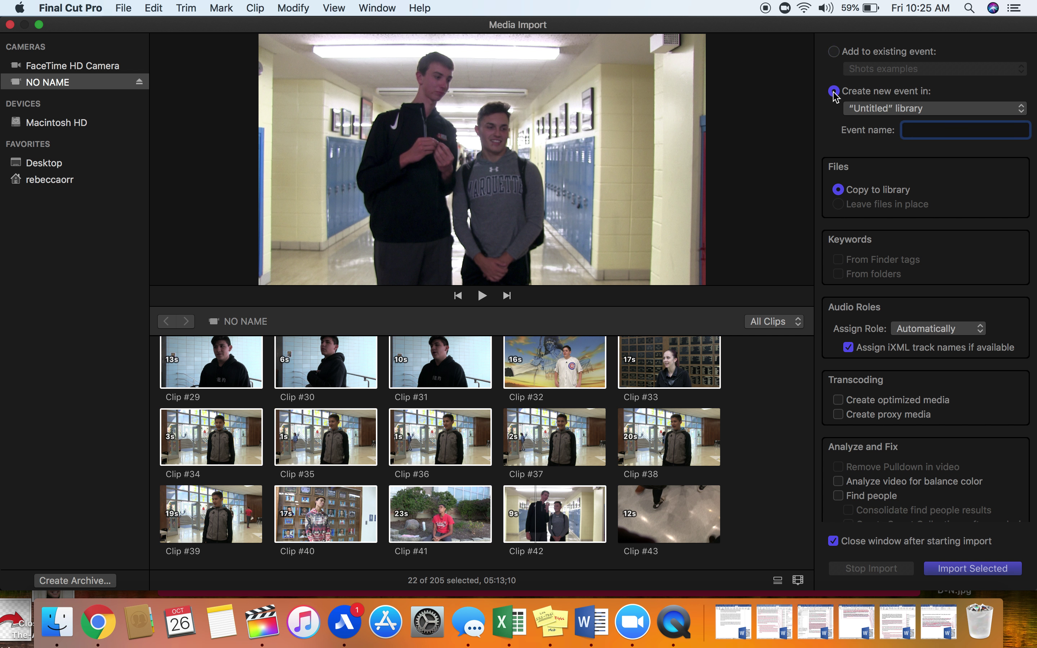
# Step: Name the new event 'Man on the Street Footage' and import the 22 selected clips
pyautogui.write('Man on the Street Fo')
pyautogui.write('otage')
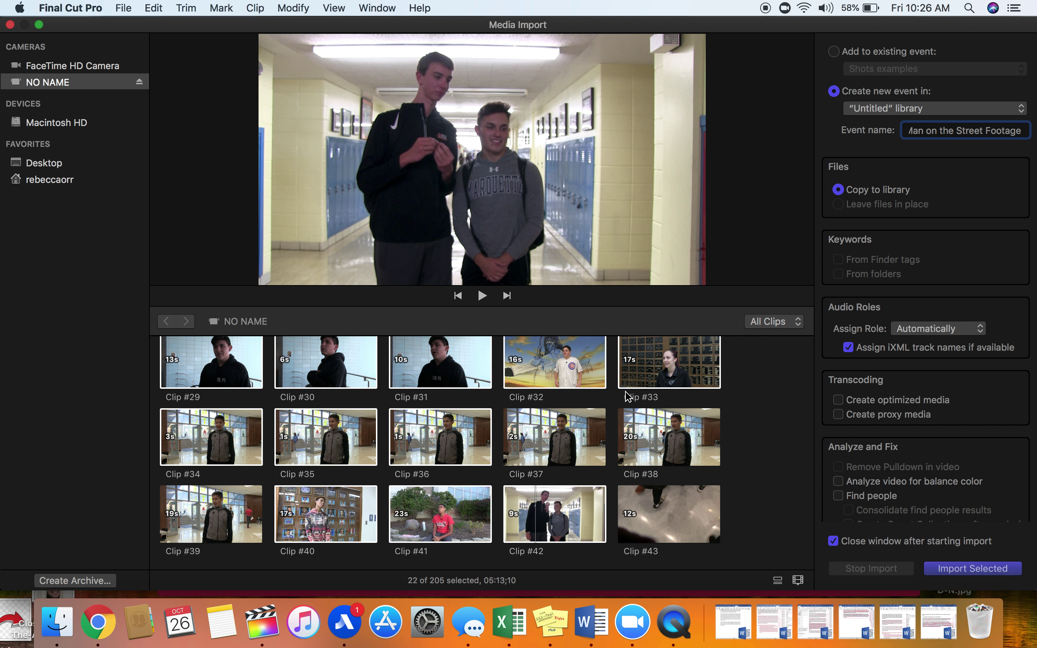
pyautogui.press('Tab')
pyautogui.click(967, 571)
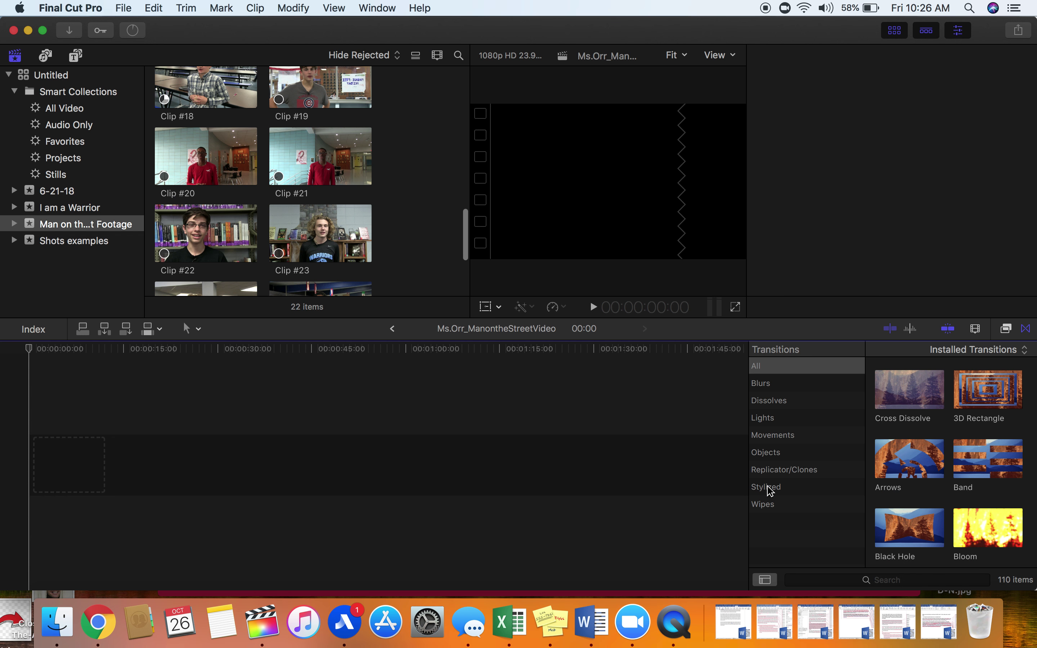
# Step: Preview imported Clips #21 and #23 in the new event's browser
pyautogui.scroll(2, 403, 244)
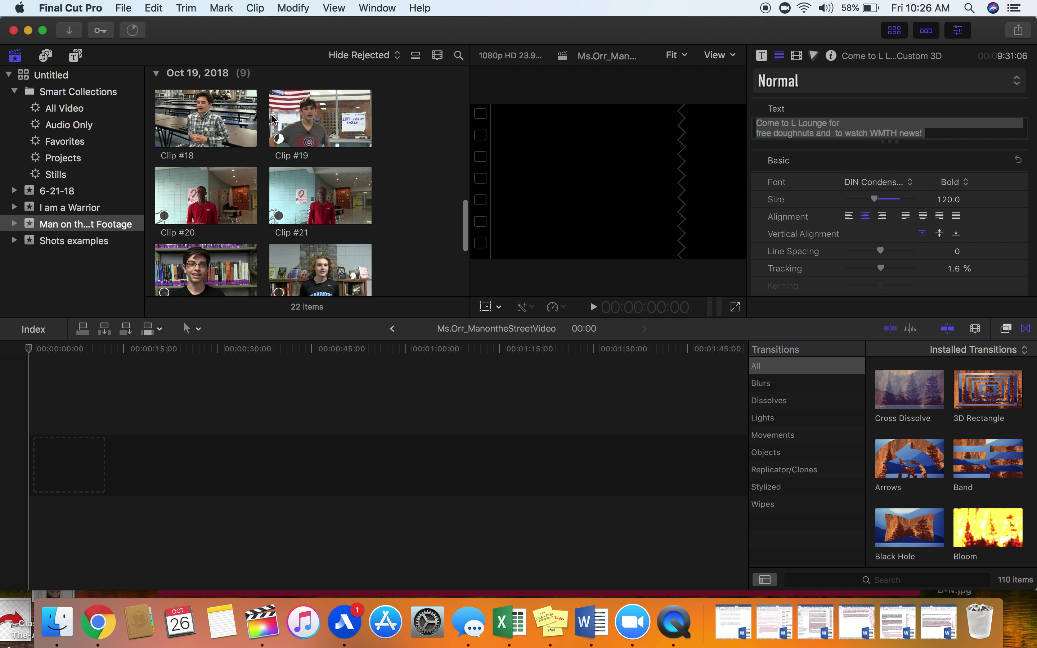
pyautogui.click(275, 211)
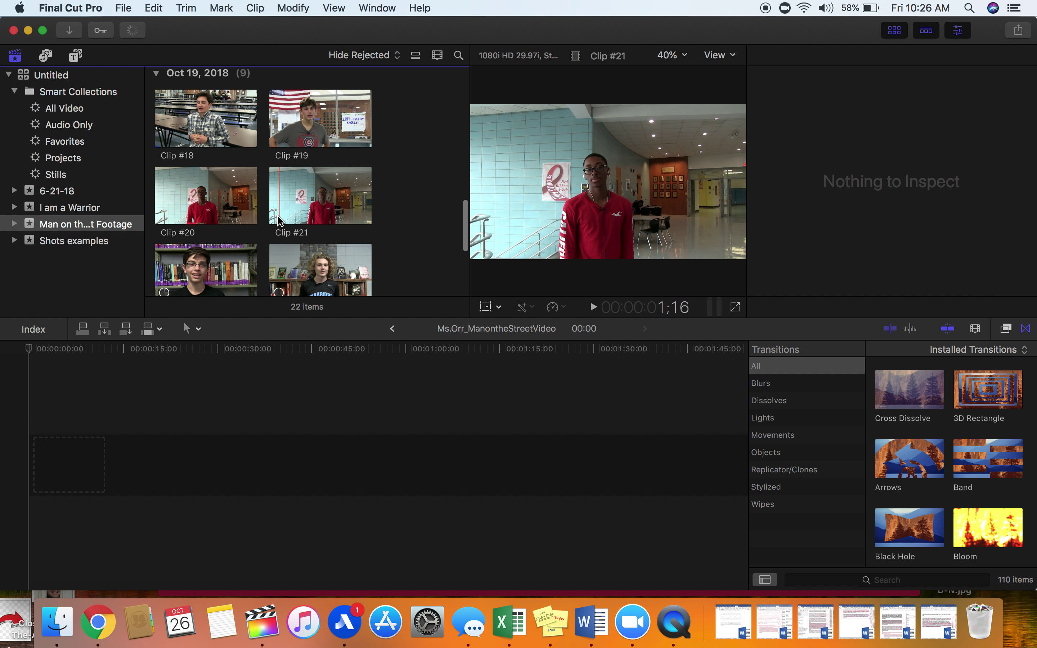
pyautogui.scroll(-2, 287, 221)
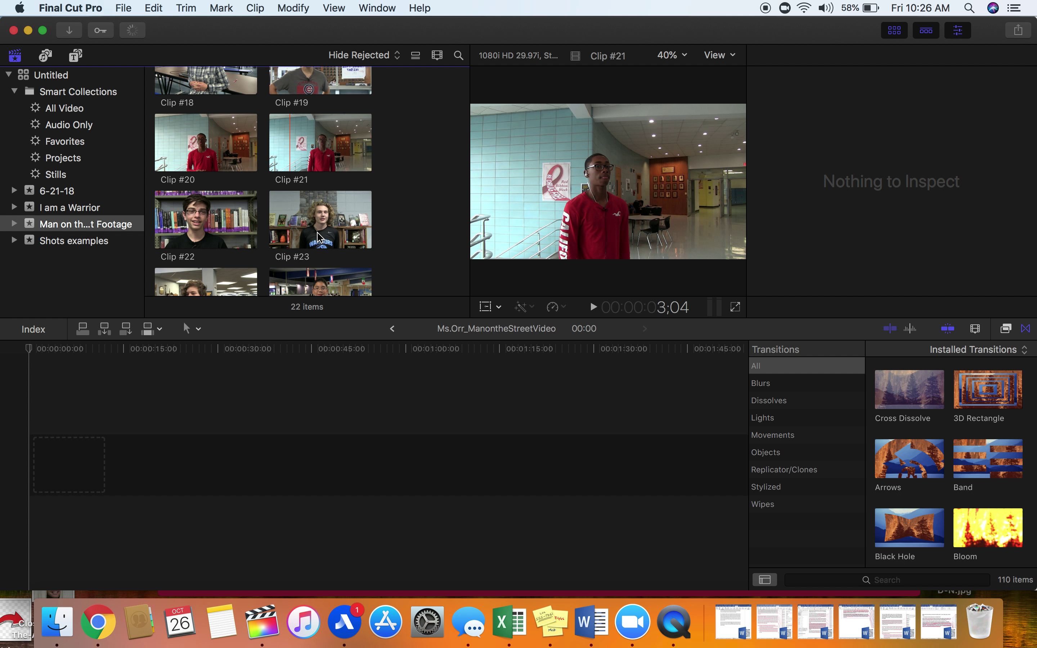
pyautogui.click(302, 233)
pyautogui.scroll(-2, 304, 242)
pyautogui.scroll(-3, 303, 243)
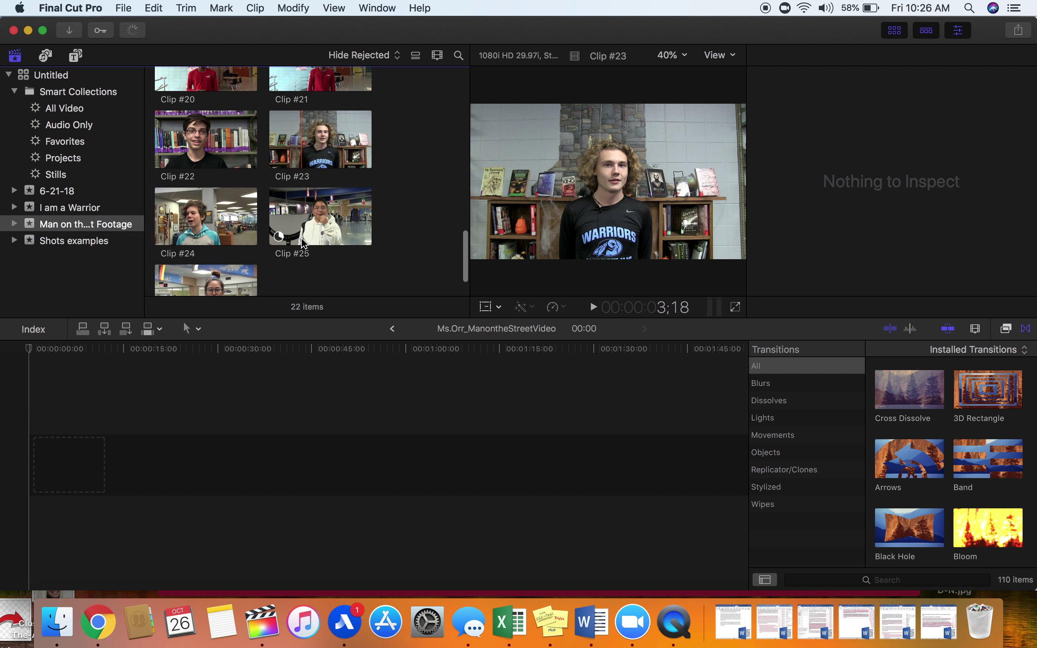
pyautogui.scroll(-1, 304, 244)
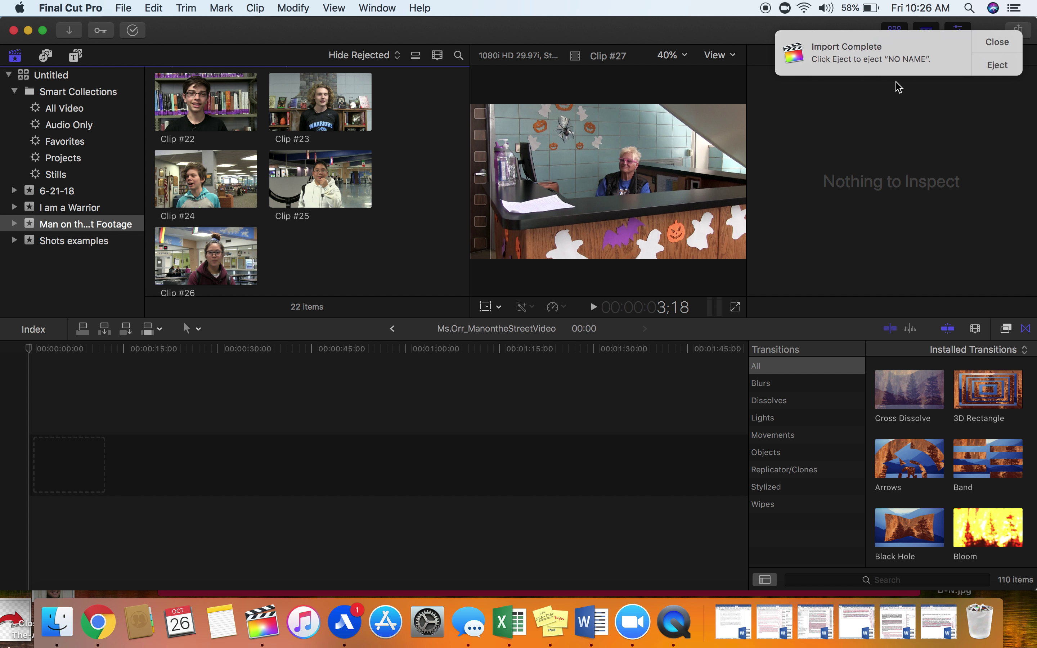
# Step: Eject the NO NAME card from the Import Complete notification
pyautogui.click(996, 66)
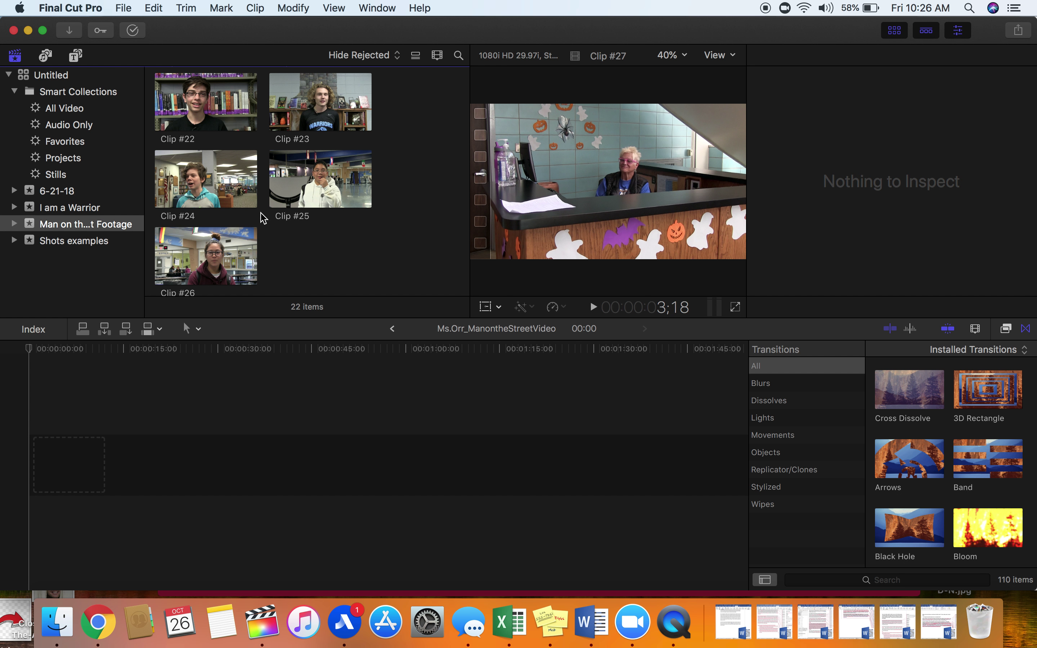
pyautogui.scroll(5, 263, 218)
pyautogui.scroll(5, 316, 228)
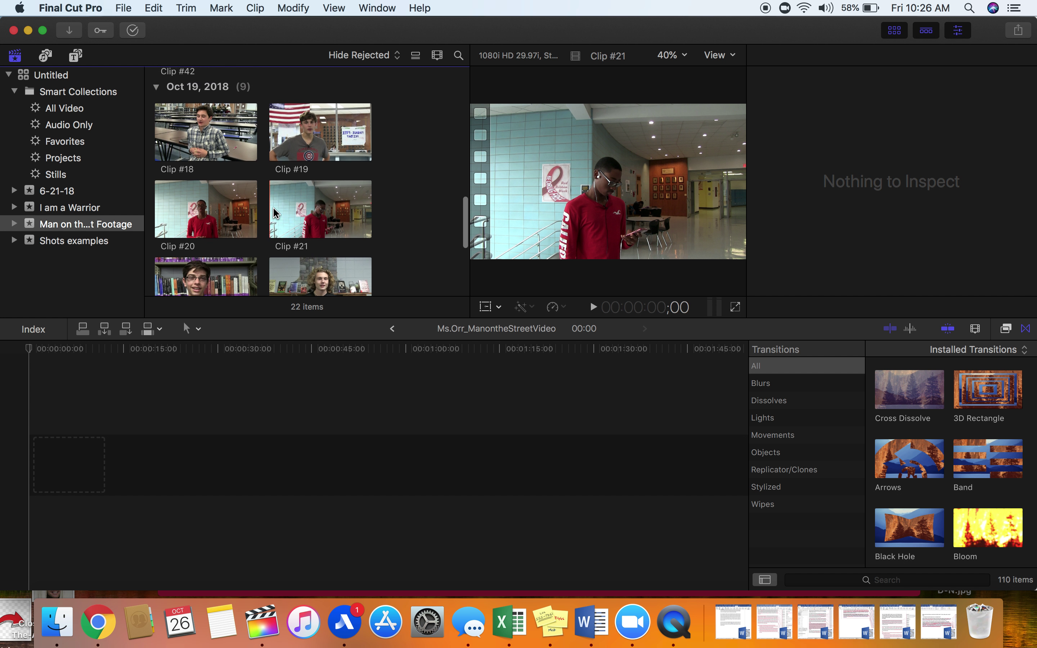
# Step: Skim Clip #19, then select the 19-second Clip #22 to play in the viewer
pyautogui.click(316, 228)
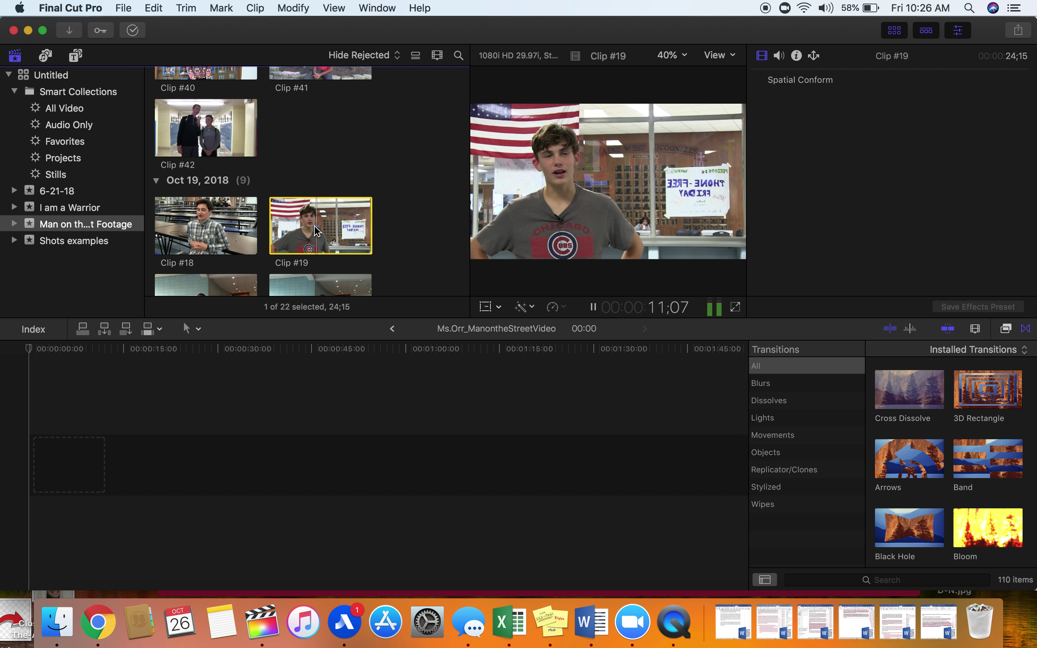
pyautogui.scroll(-3, 316, 228)
pyautogui.scroll(-3, 316, 228)
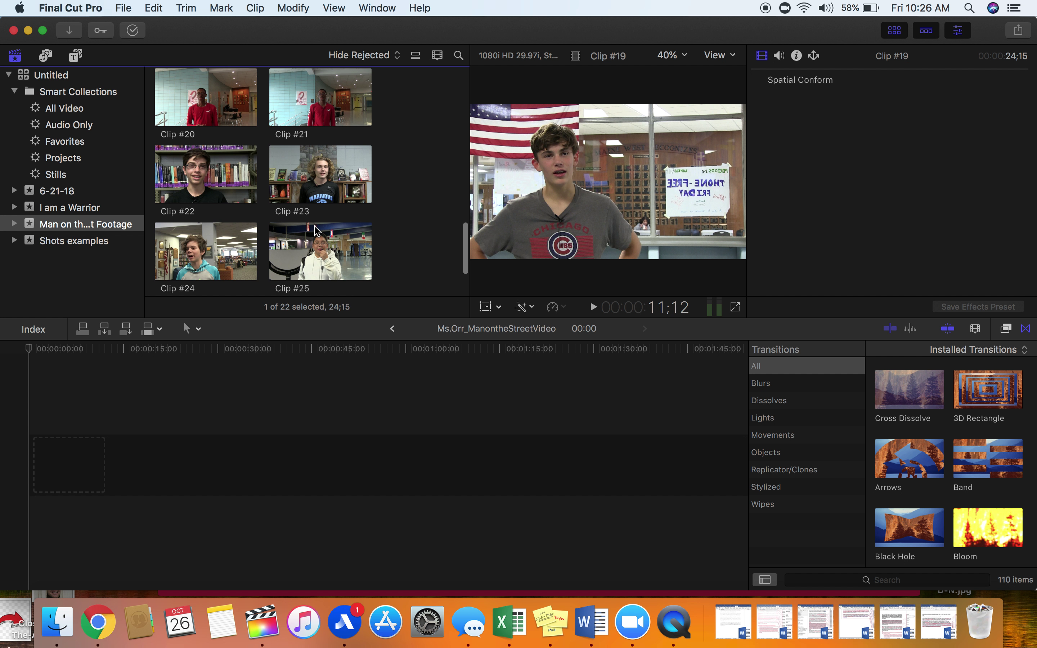
pyautogui.scroll(-3, 316, 232)
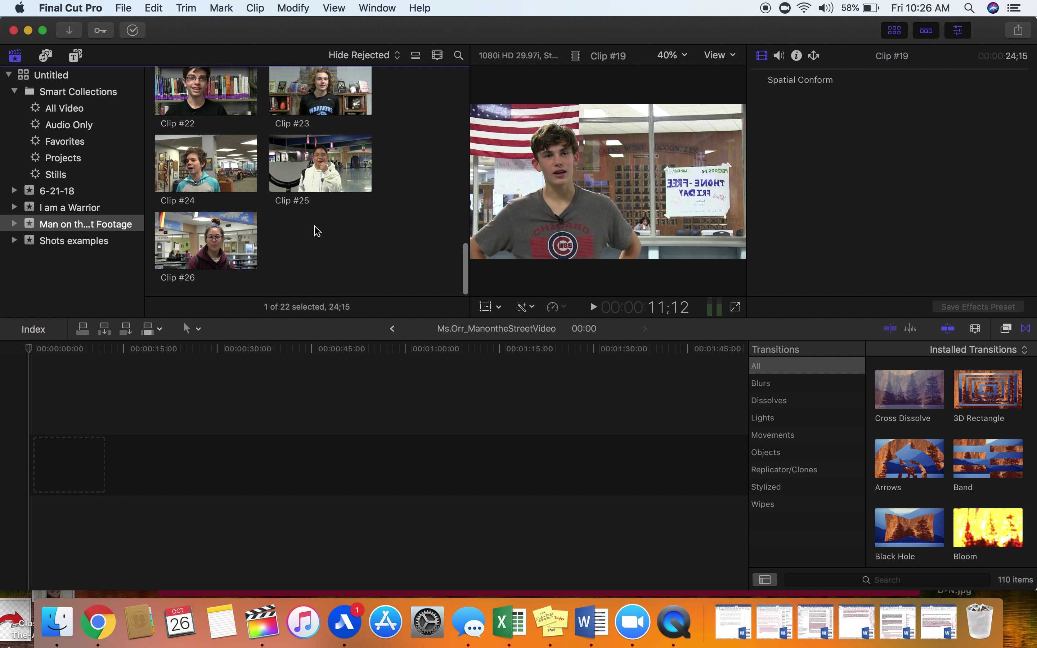
pyautogui.click(262, 347)
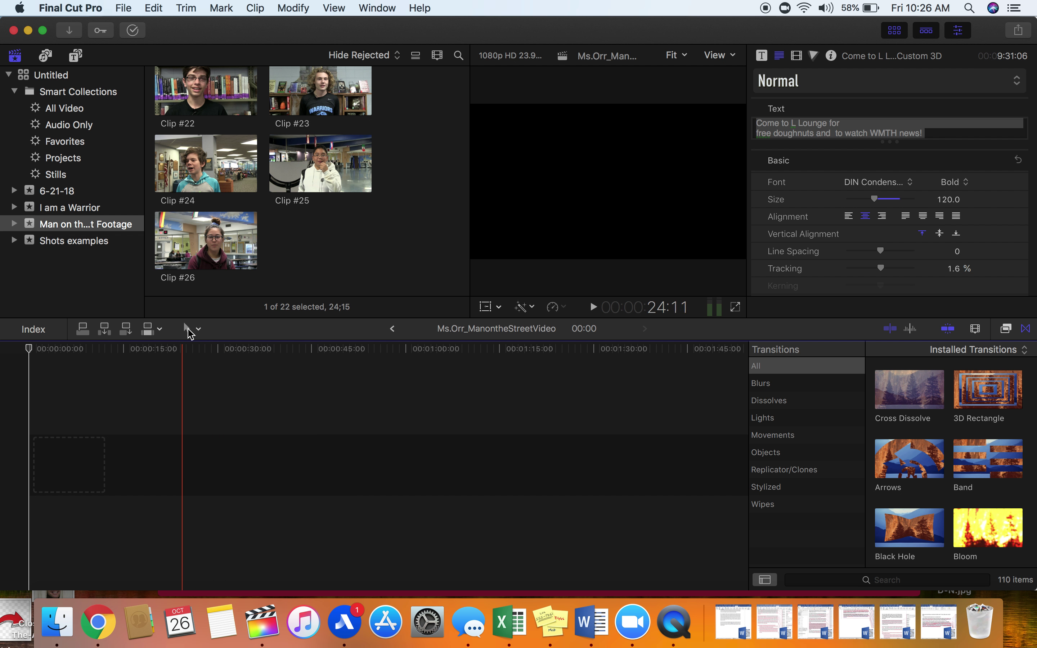
pyautogui.scroll(2, 190, 223)
pyautogui.scroll(2, 191, 223)
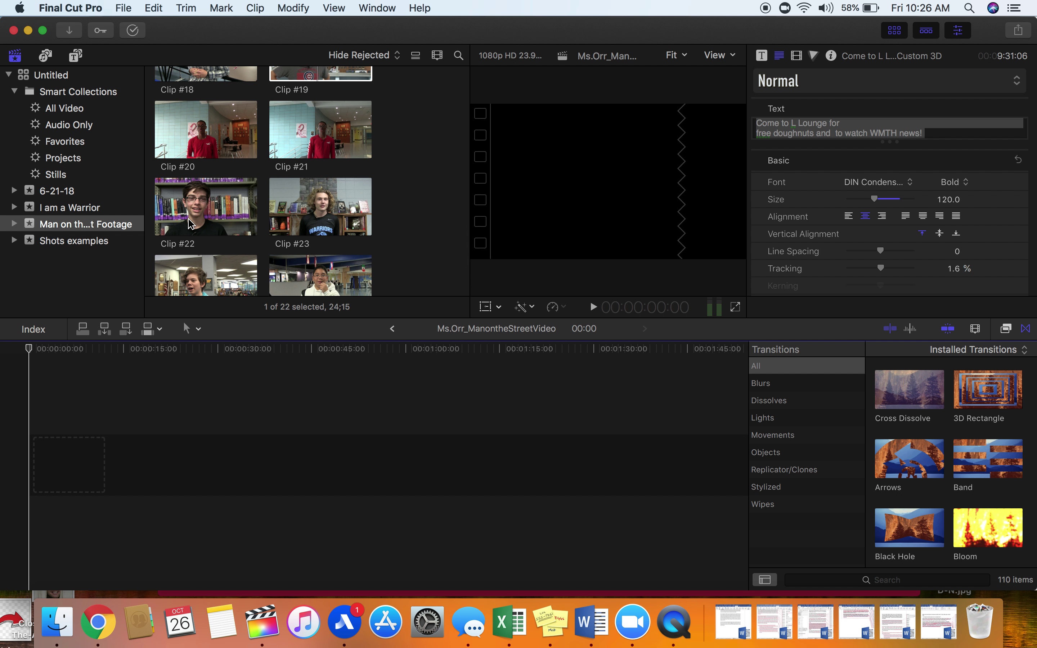
pyautogui.click(187, 213)
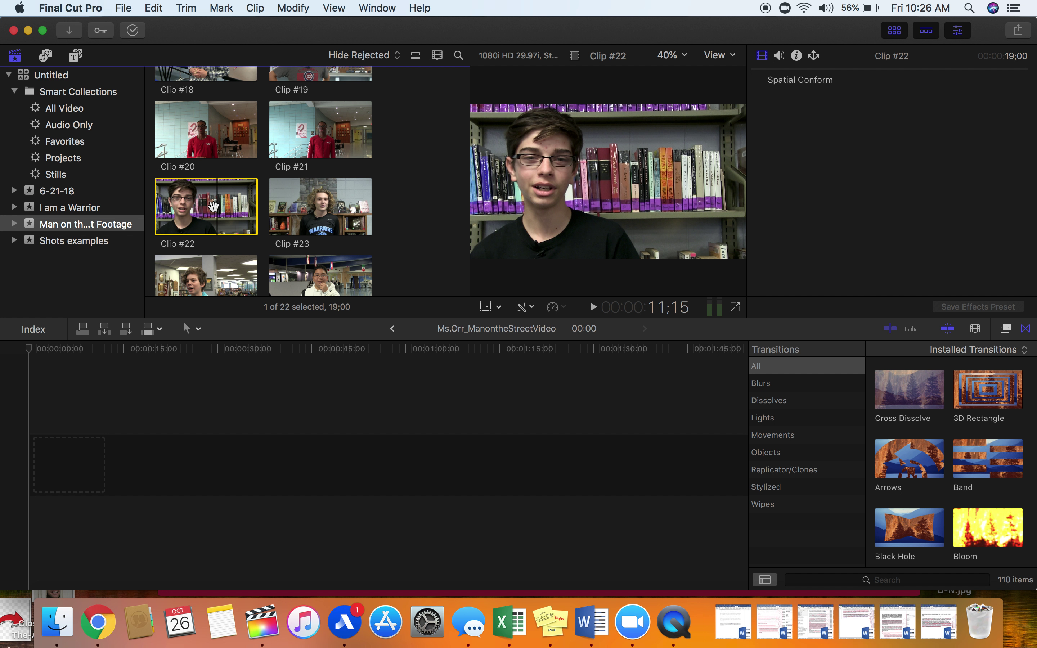
# Step: Drag Clip #22 into the empty timeline, making the project 19 seconds long
pyautogui.moveTo(214, 207)
pyautogui.mouseDown()
pyautogui.moveTo(180, 349)
pyautogui.moveTo(41, 477)
pyautogui.mouseUp()
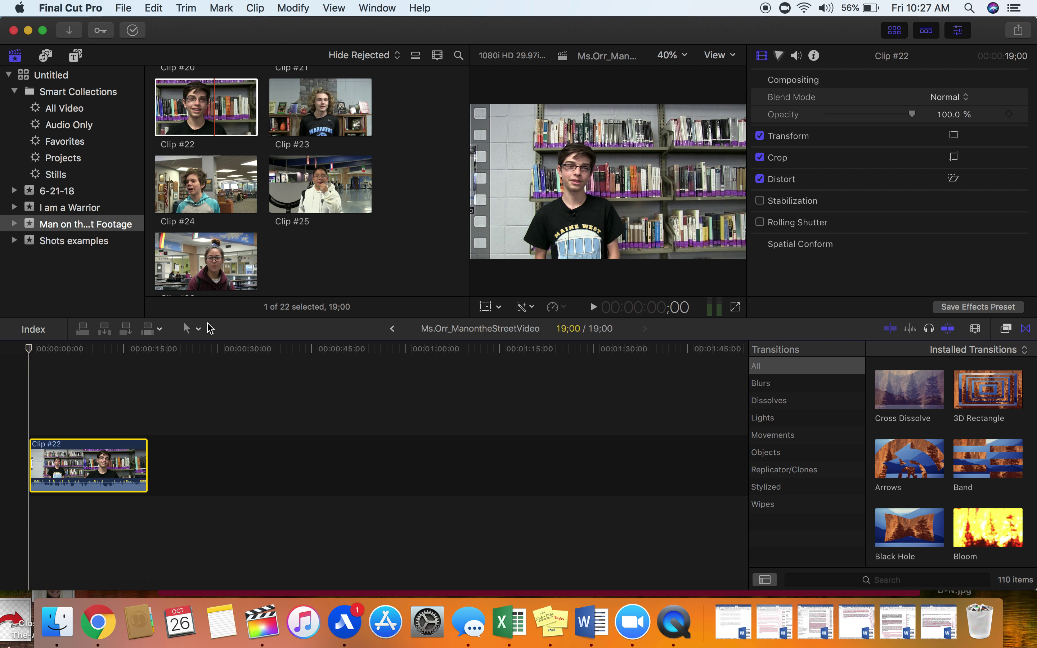
pyautogui.click(199, 329)
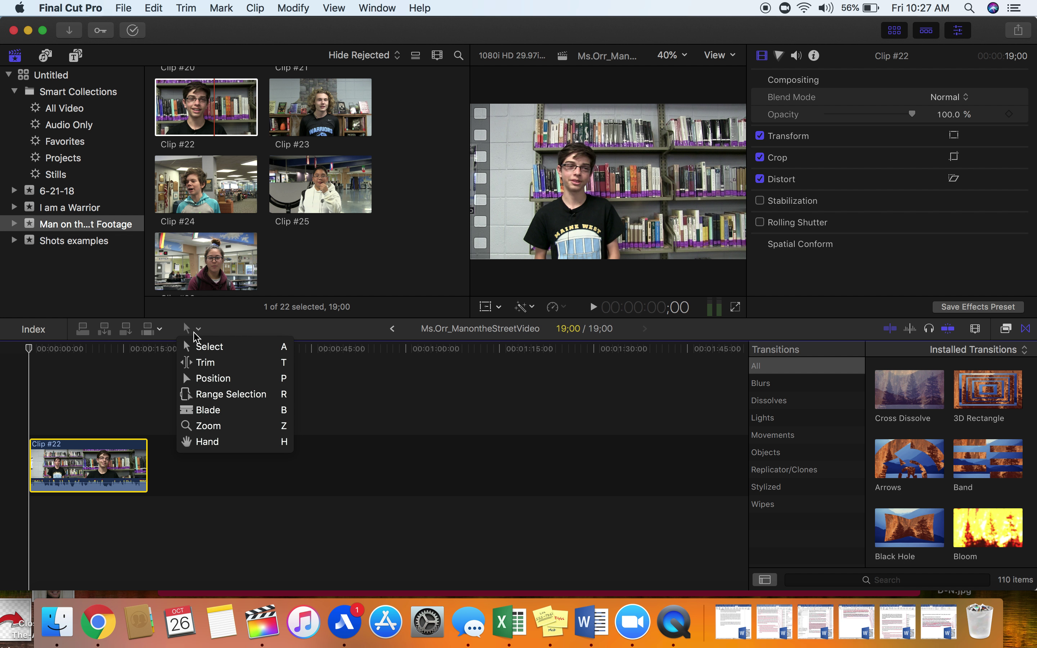
# Step: Blade Clip #22, delete its opening piece to shorten the project to 10;22, and play it back
pyautogui.click(228, 412)
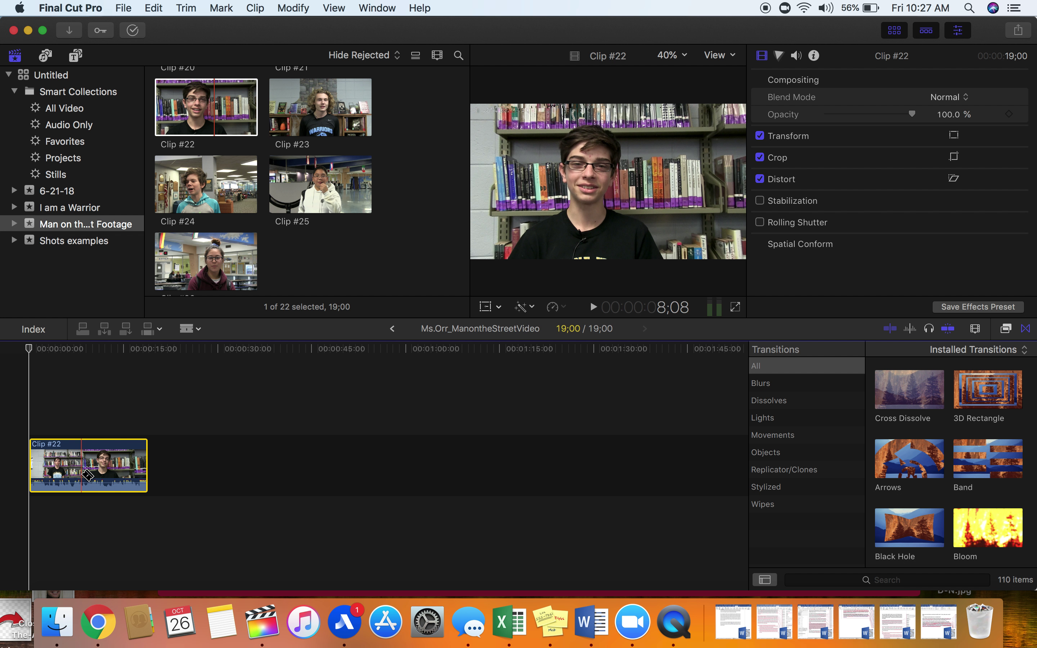
pyautogui.click(81, 475)
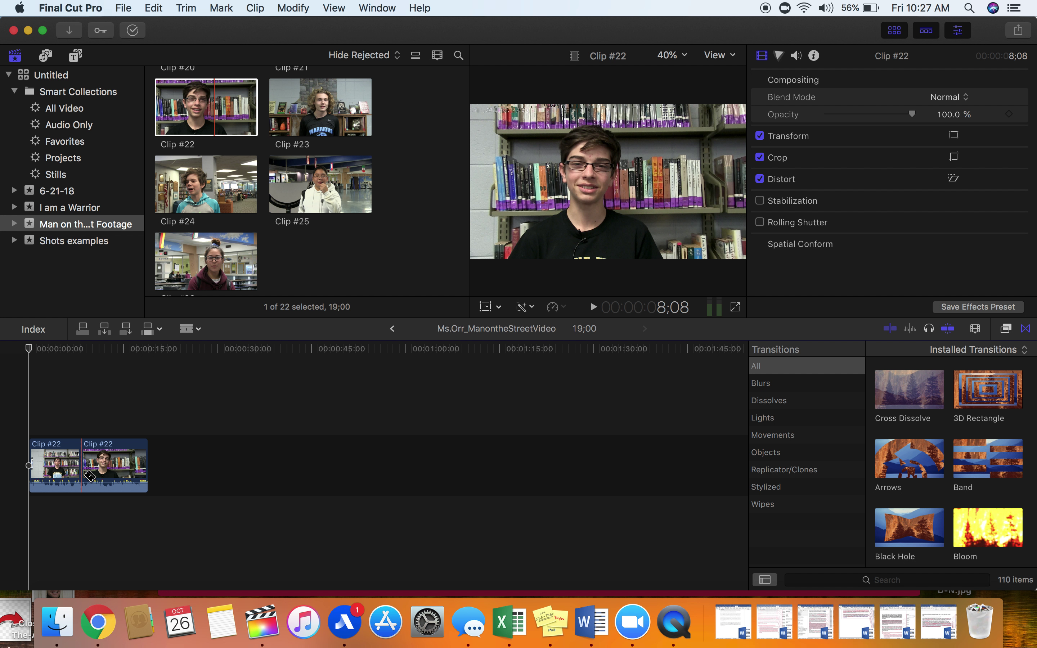
pyautogui.click(187, 328)
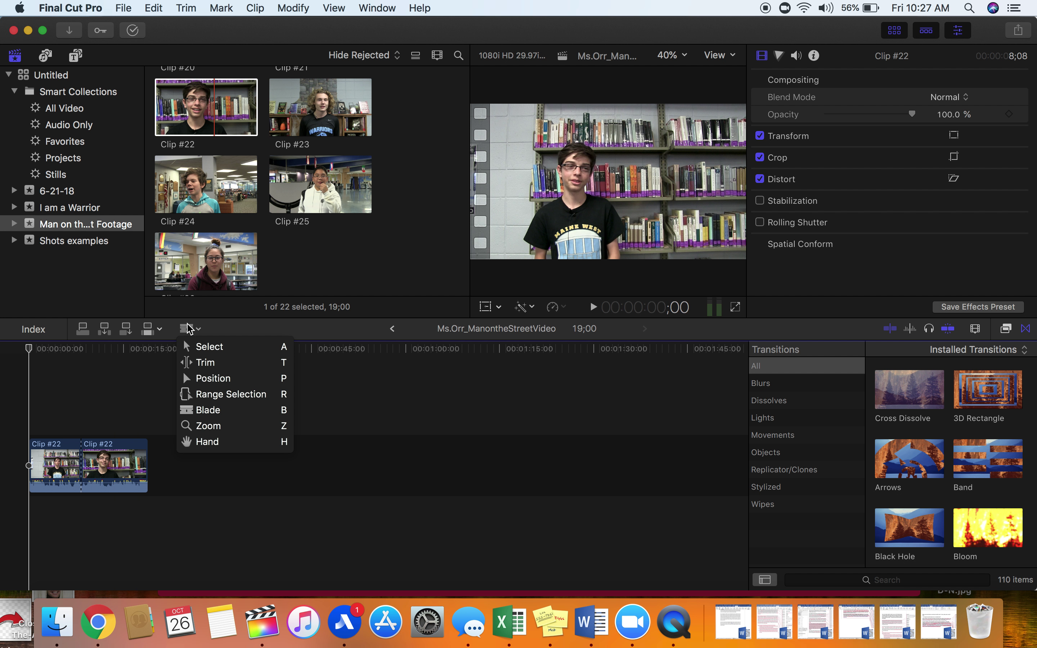
pyautogui.click(197, 342)
pyautogui.click(65, 477)
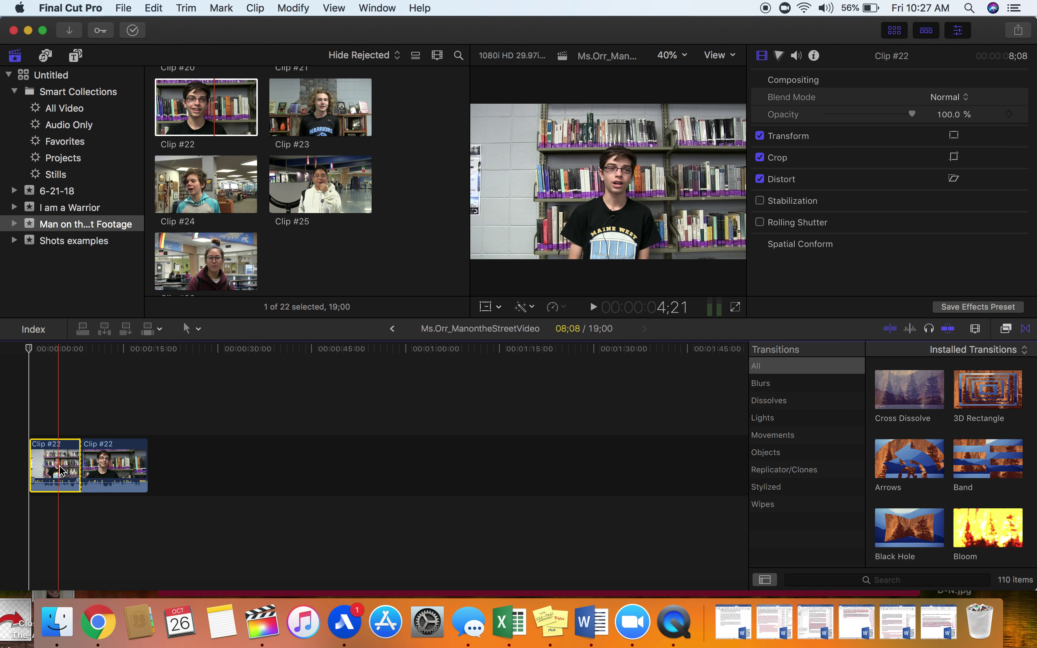
pyautogui.press('Delete')
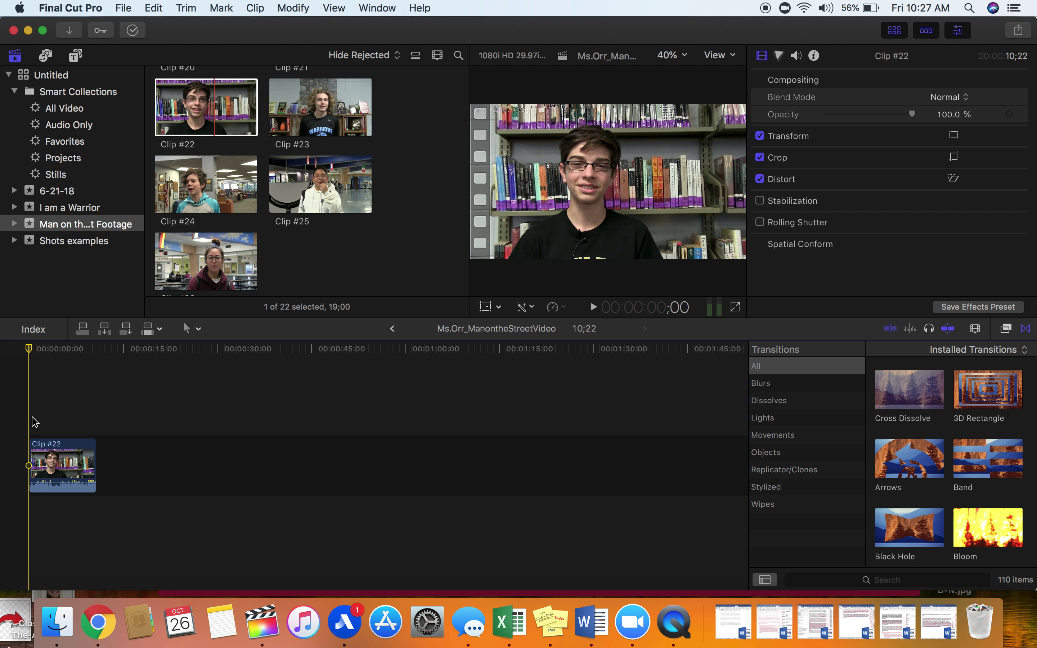
pyautogui.press('space')
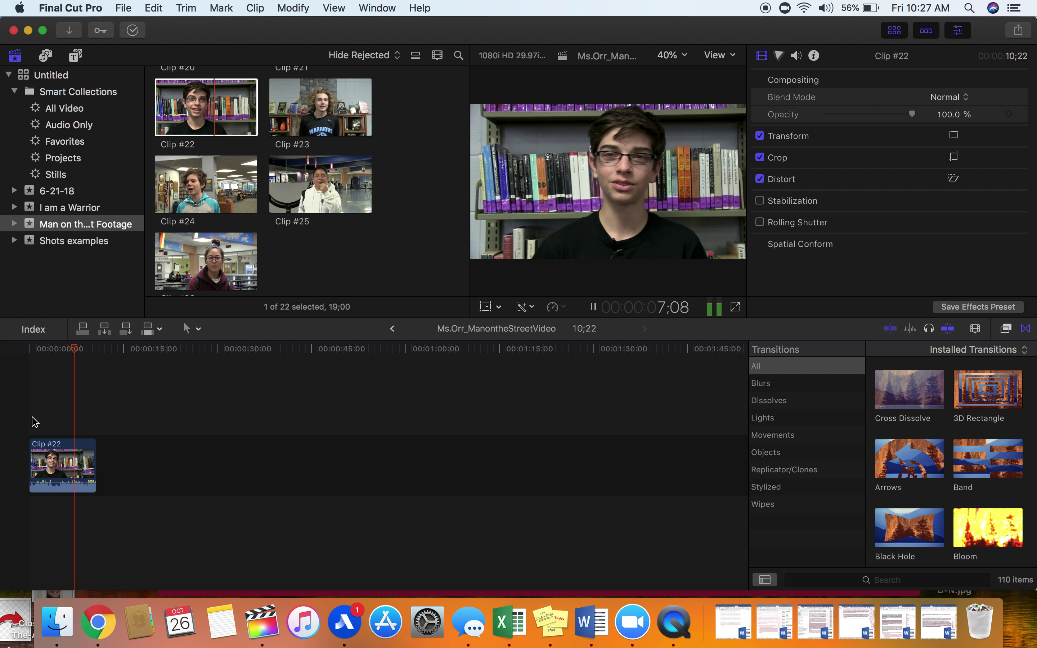
pyautogui.press('space')
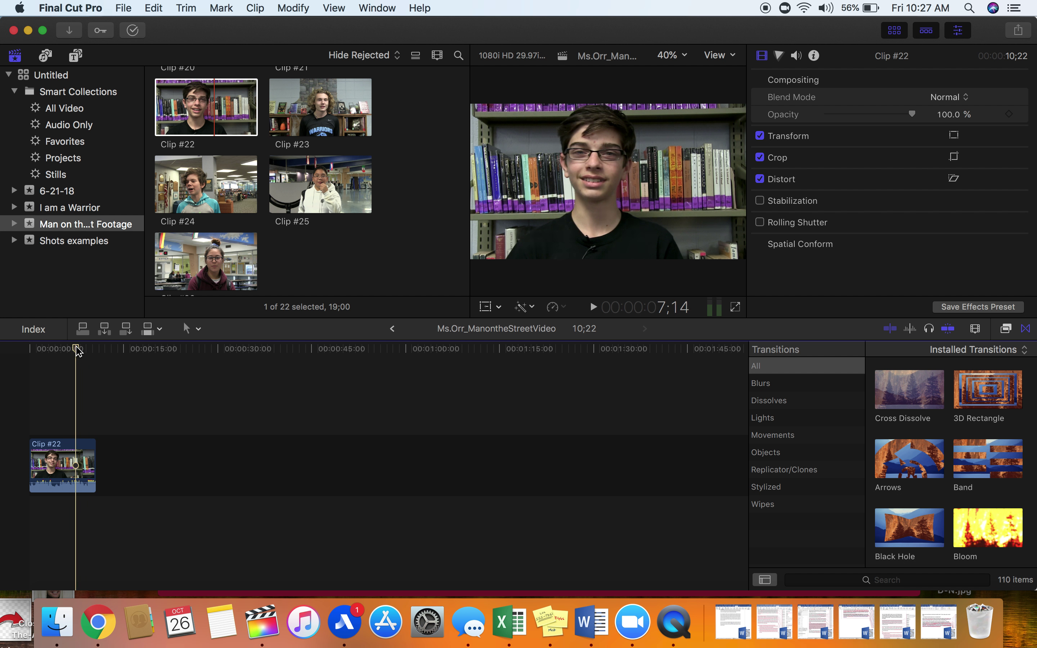
# Step: Blade Clip #22 at about 6;26 and delete the trailing piece
pyautogui.click(187, 329)
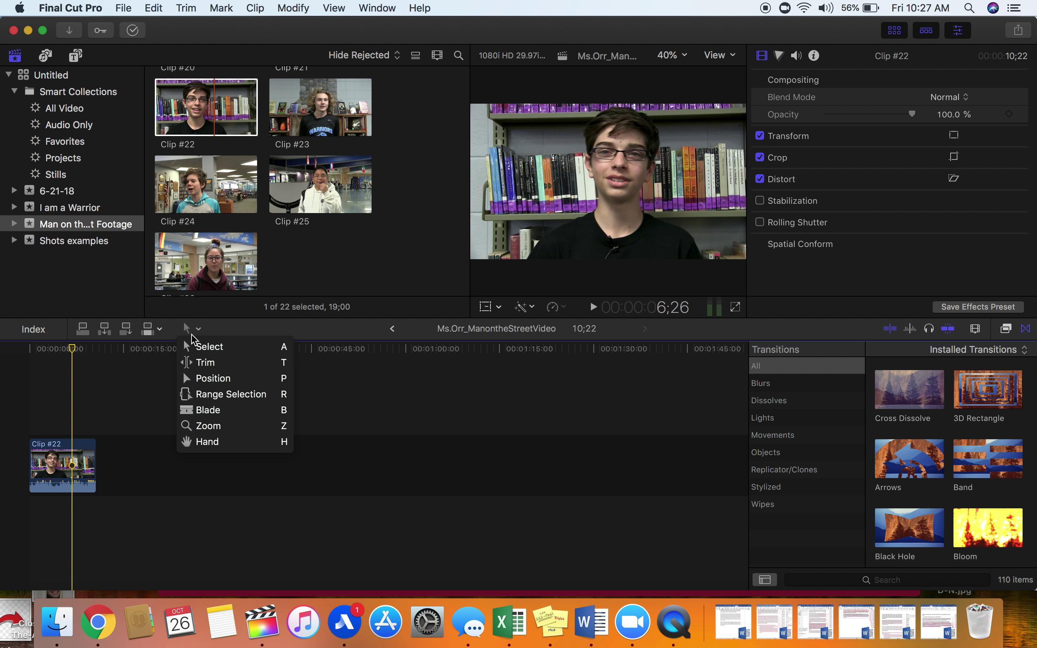
pyautogui.click(221, 409)
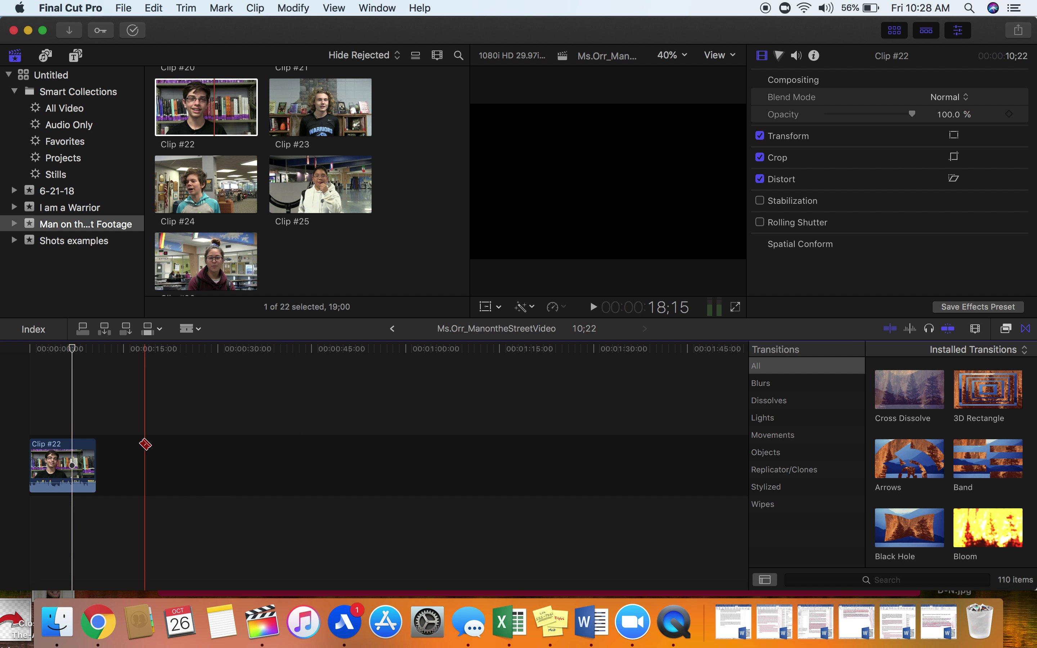
pyautogui.press('super+b')
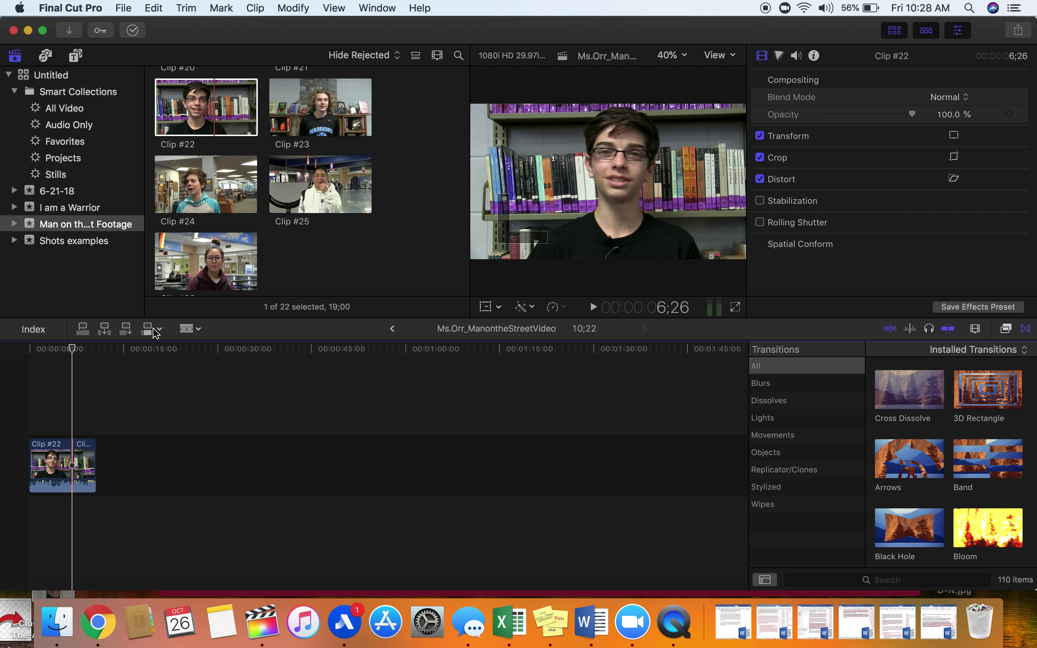
pyautogui.click(188, 329)
pyautogui.click(208, 345)
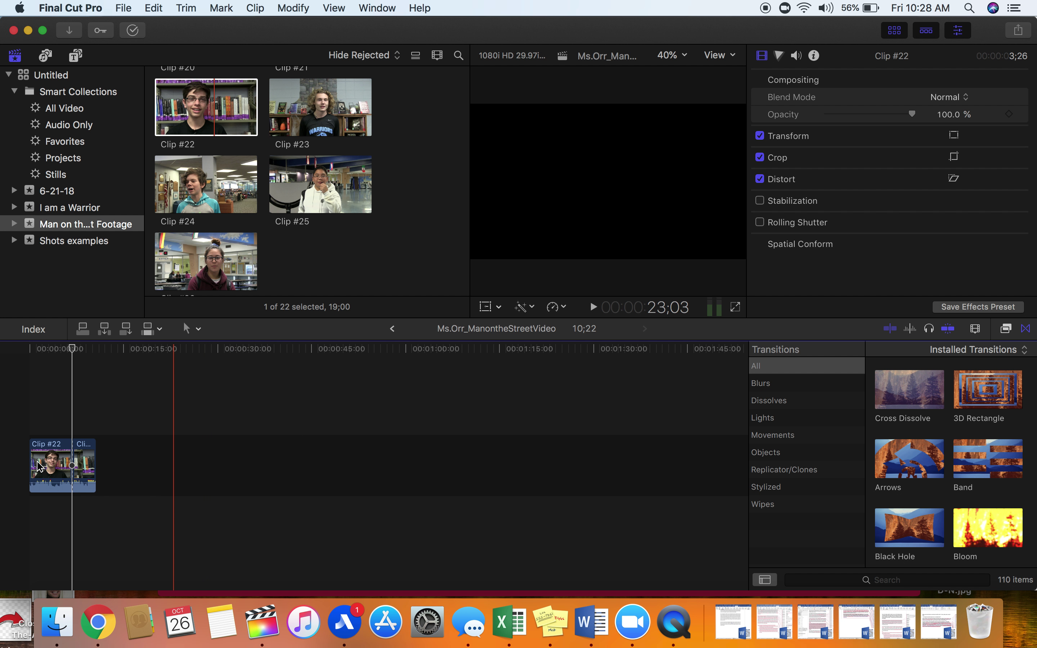
pyautogui.click(88, 465)
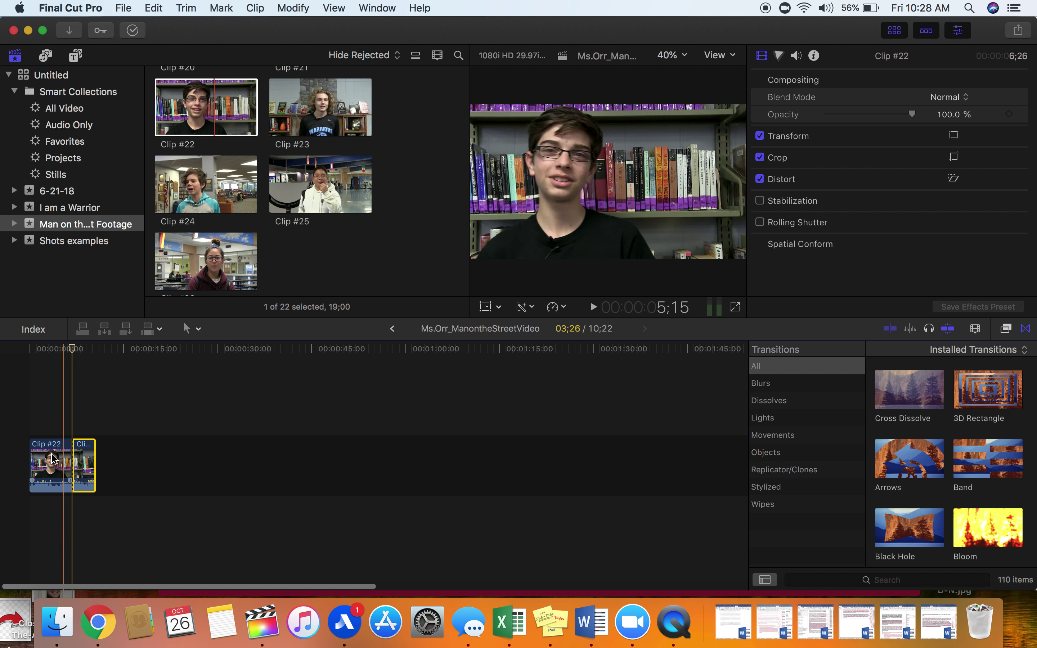
pyautogui.press('Delete')
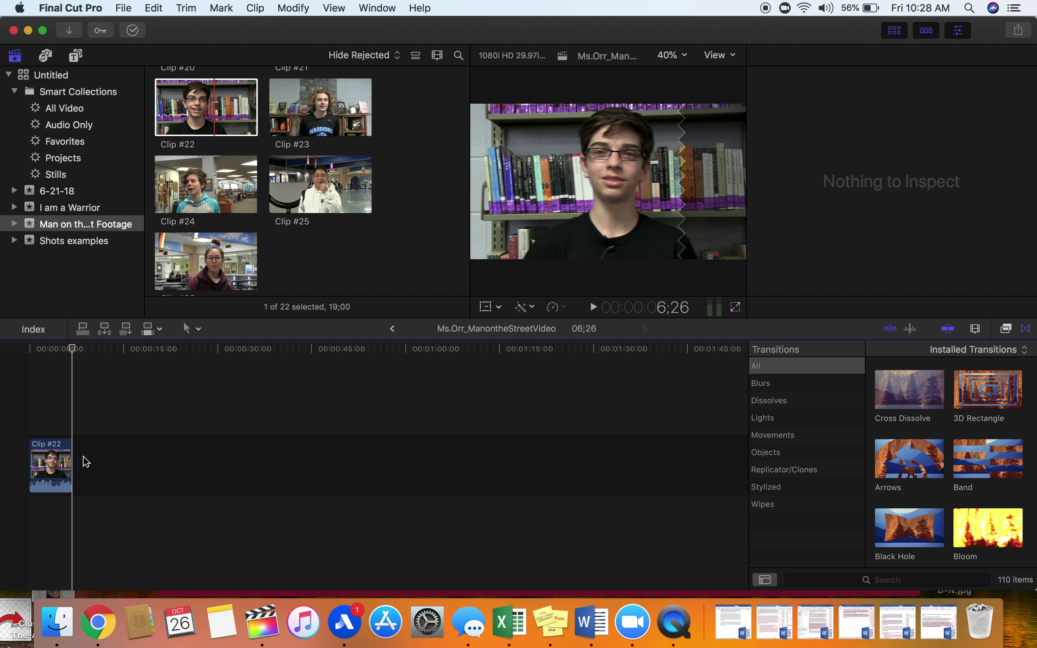
# Step: Drag Clip #22's end outward so the project runs 08;04
pyautogui.click(64, 462)
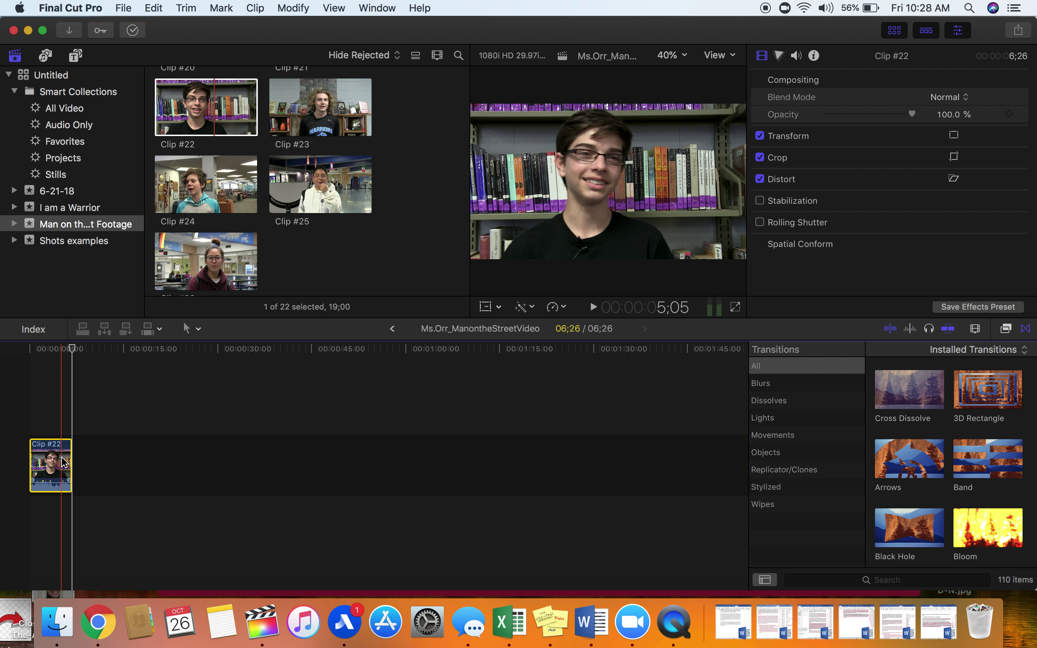
pyautogui.moveTo(70, 465)
pyautogui.mouseDown()
pyautogui.moveTo(144, 467)
pyautogui.moveTo(75, 463)
pyautogui.mouseUp()
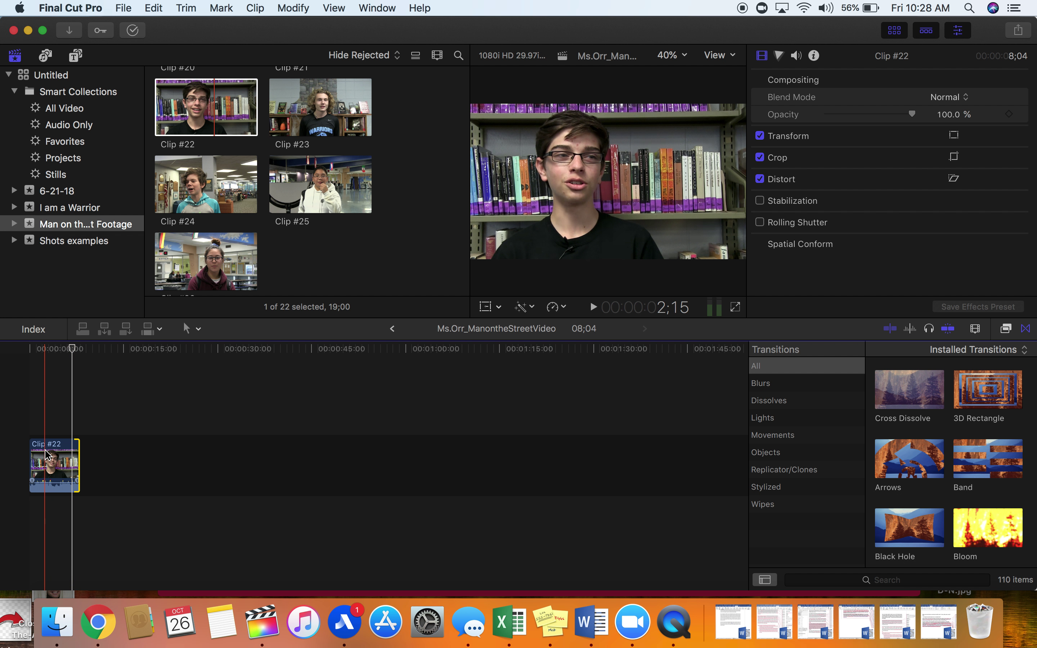
pyautogui.hscroll(1, 48, 456)
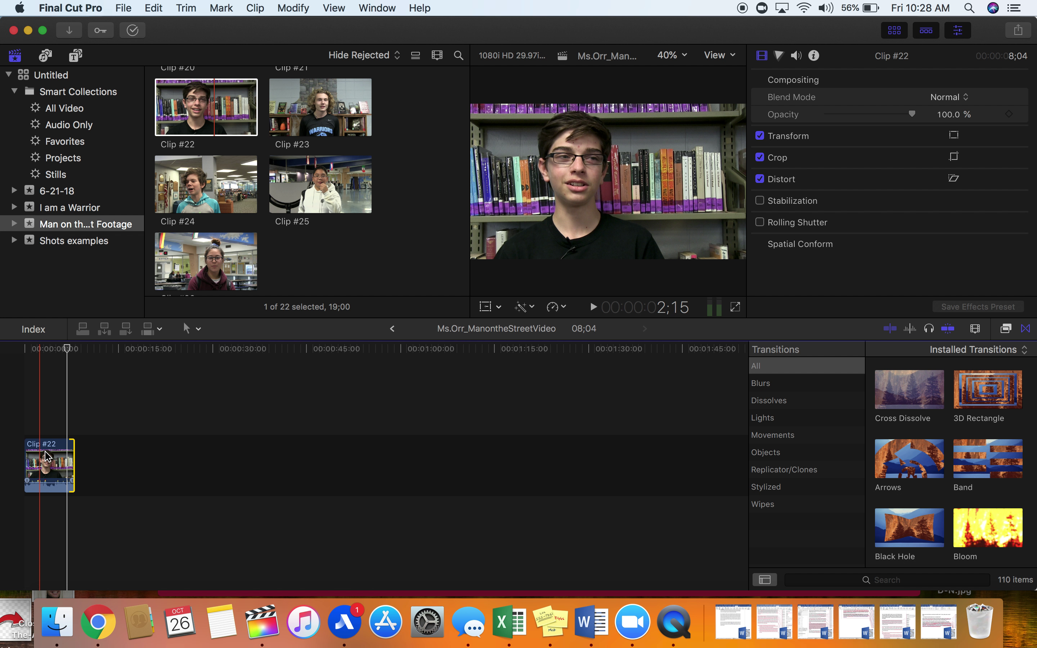